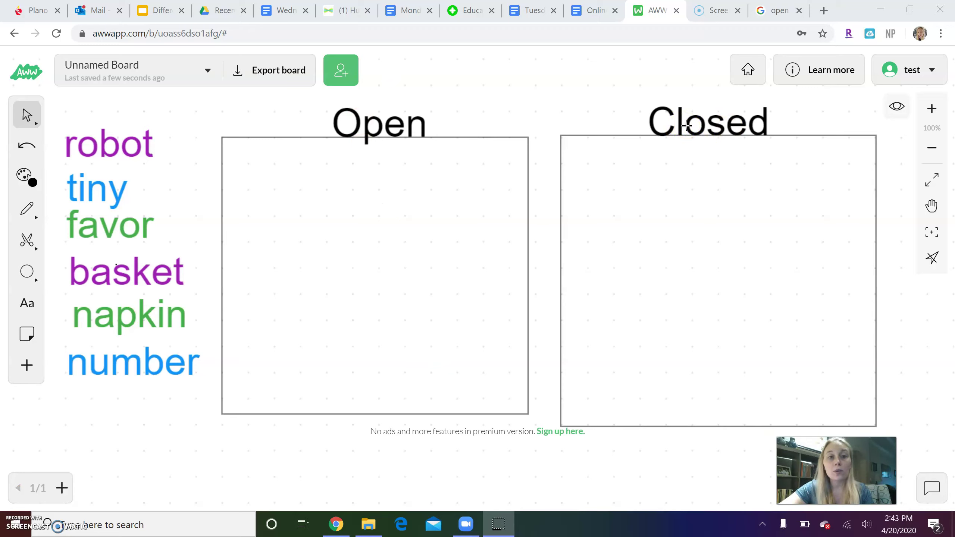
- Move the word robot up above the Open and Closed boxes
{"action": "left_click_drag", "start_coordinate": [361, 109], "coordinate": [394, 142]}
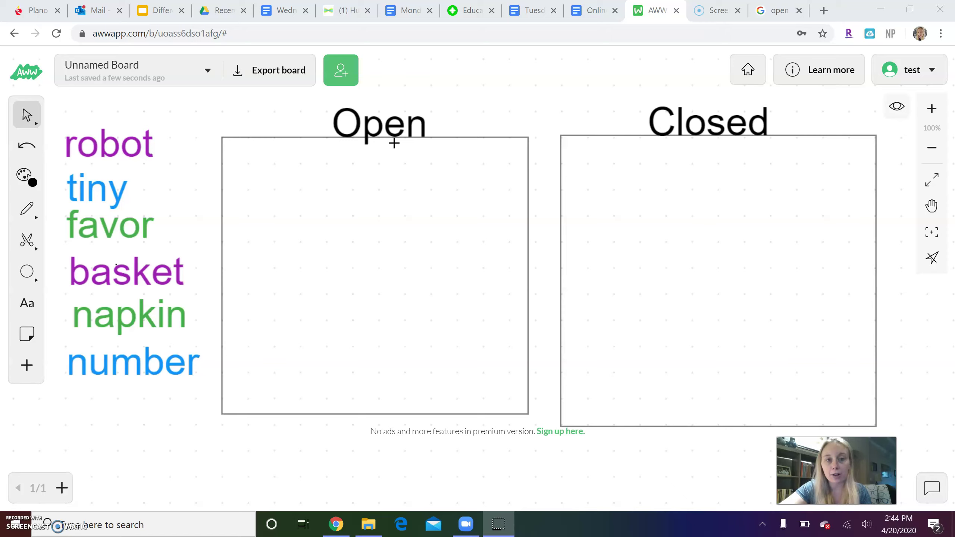
{"action": "left_click", "coordinate": [701, 134]}
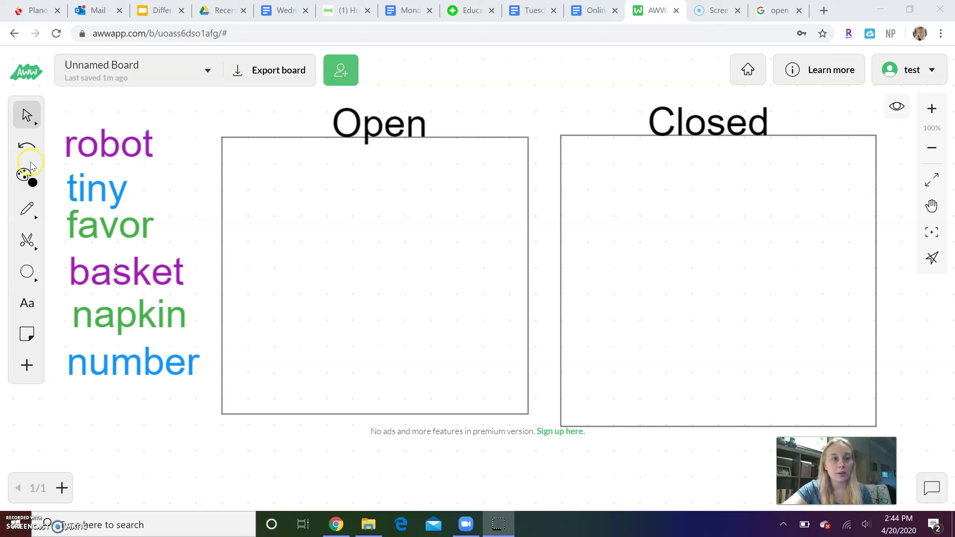
{"action": "left_click", "coordinate": [103, 143]}
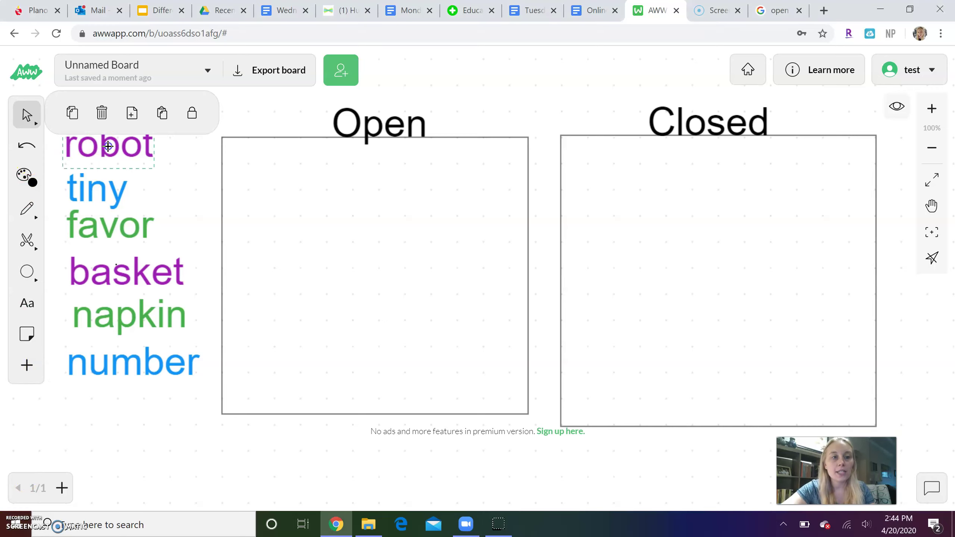
{"action": "left_click_drag", "start_coordinate": [108, 146], "coordinate": [526, 89]}
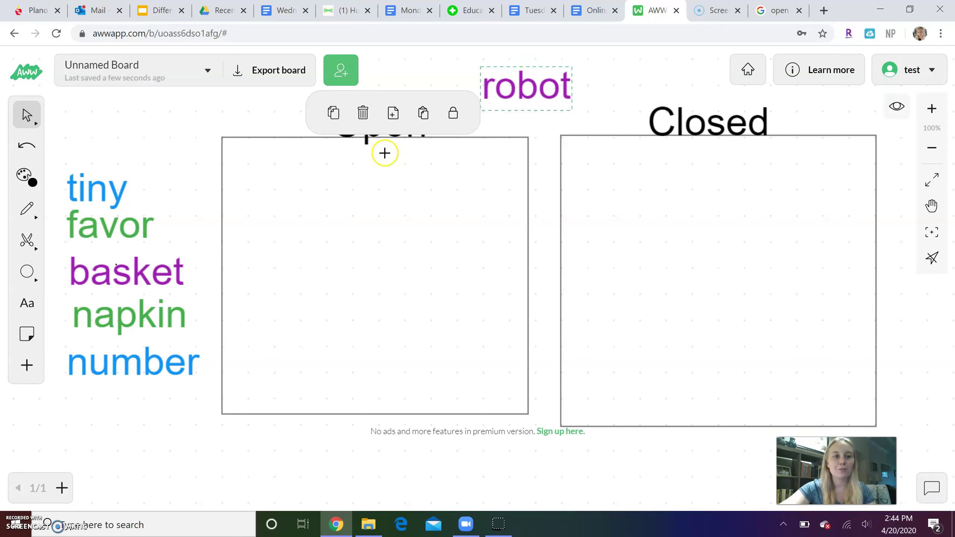
- Draw a red size-3 pen line between robot's syllables
{"action": "left_click", "coordinate": [27, 211]}
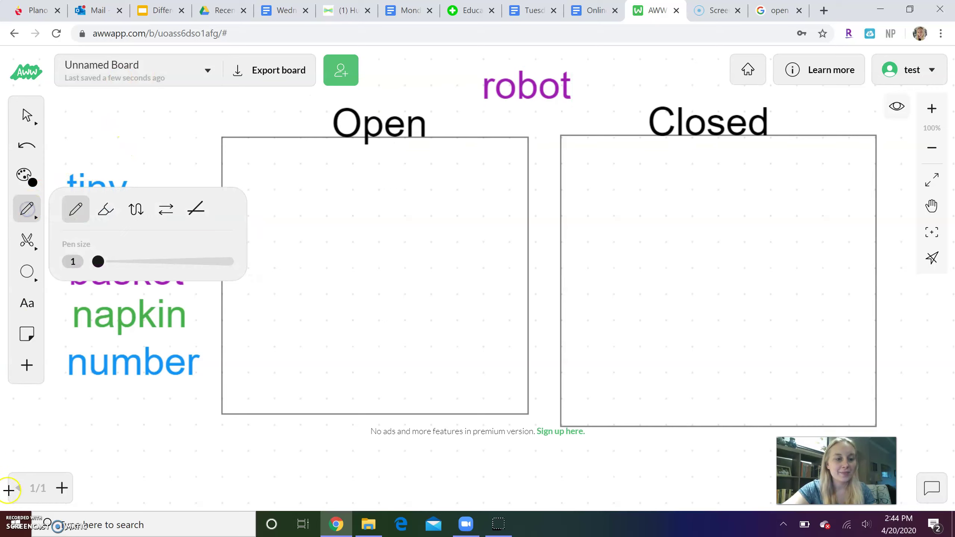
{"action": "left_click", "coordinate": [26, 115]}
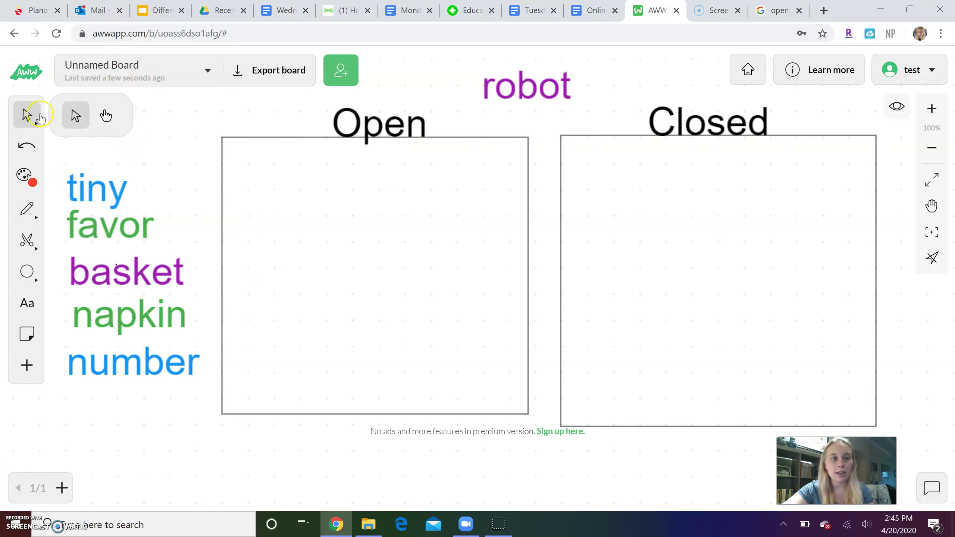
{"action": "left_click", "coordinate": [28, 209]}
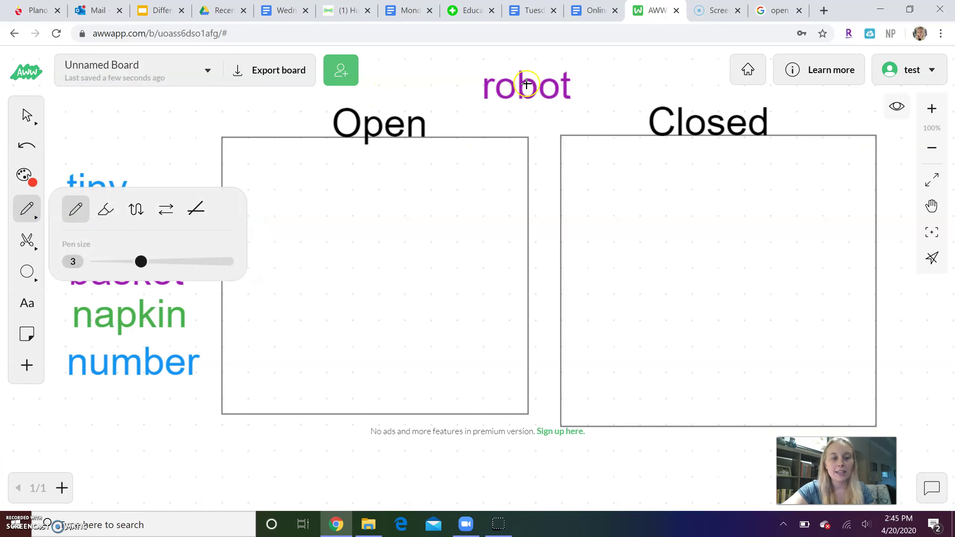
{"action": "left_click", "coordinate": [527, 57]}
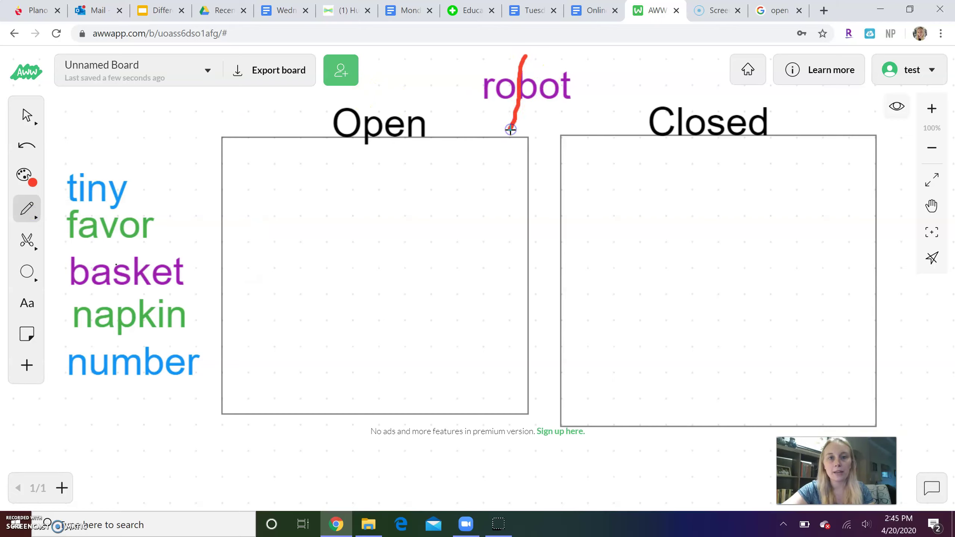
{"action": "left_click", "coordinate": [520, 83]}
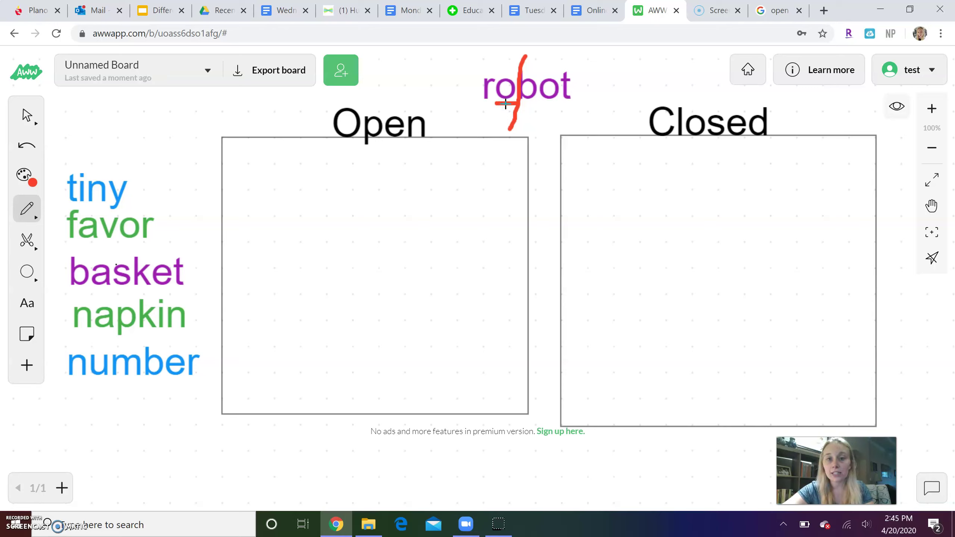
{"action": "left_click", "coordinate": [384, 118]}
{"action": "left_click", "coordinate": [696, 120]}
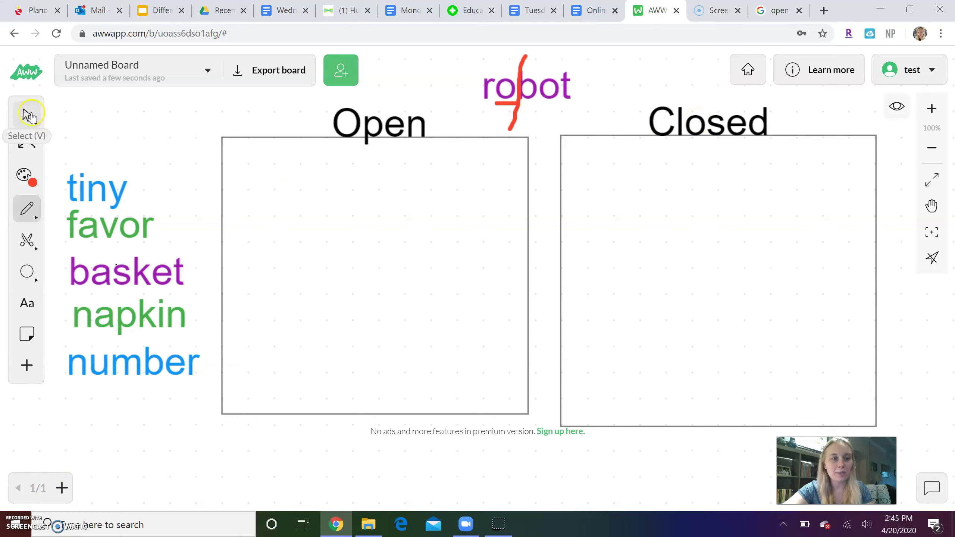
- Undo the red mark and drop robot into the Open box
{"action": "left_click", "coordinate": [28, 148]}
{"action": "left_click", "coordinate": [27, 114]}
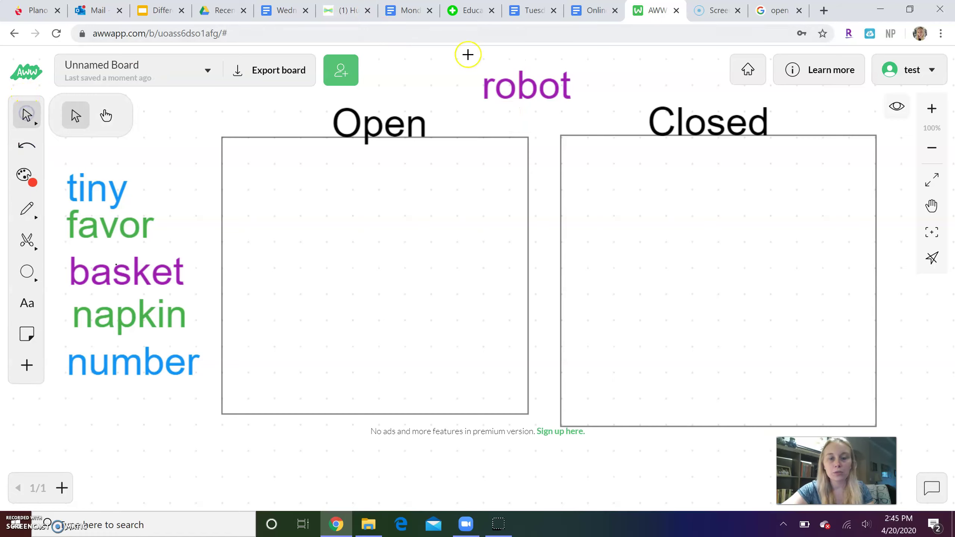
{"action": "left_click_drag", "start_coordinate": [493, 84], "coordinate": [276, 172]}
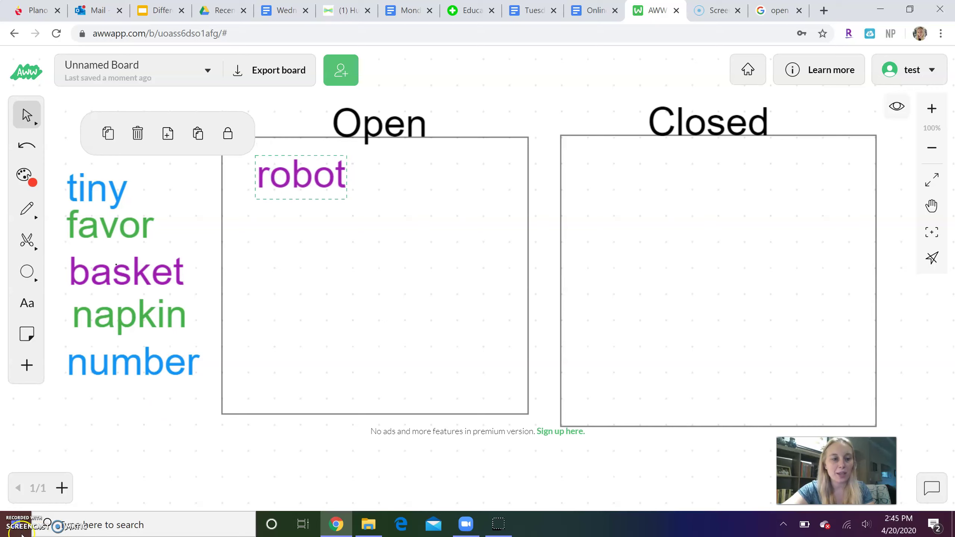
- Move napkin above the boxes and mark its nap/kin split with red pen strokes
{"action": "left_click", "coordinate": [103, 321]}
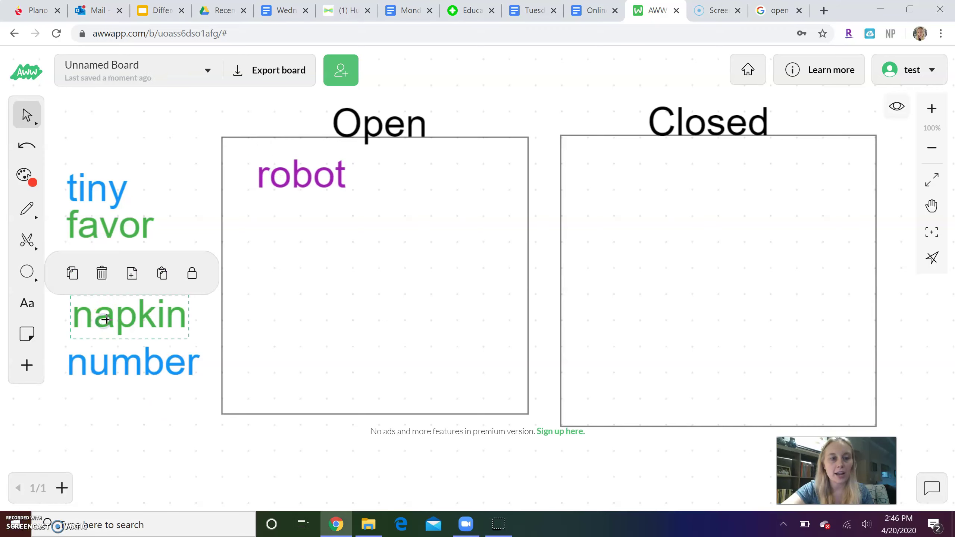
{"action": "left_click_drag", "start_coordinate": [105, 319], "coordinate": [499, 94]}
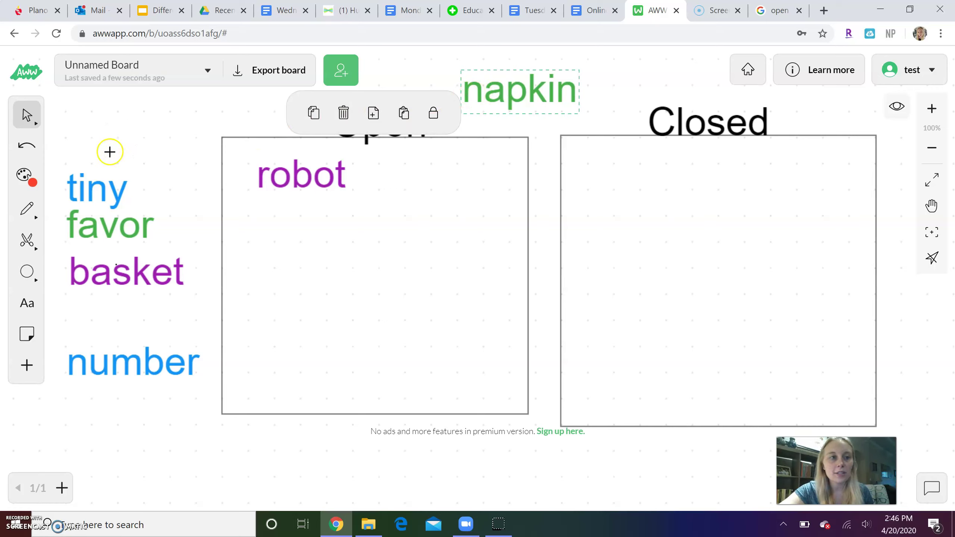
{"action": "left_click", "coordinate": [27, 208]}
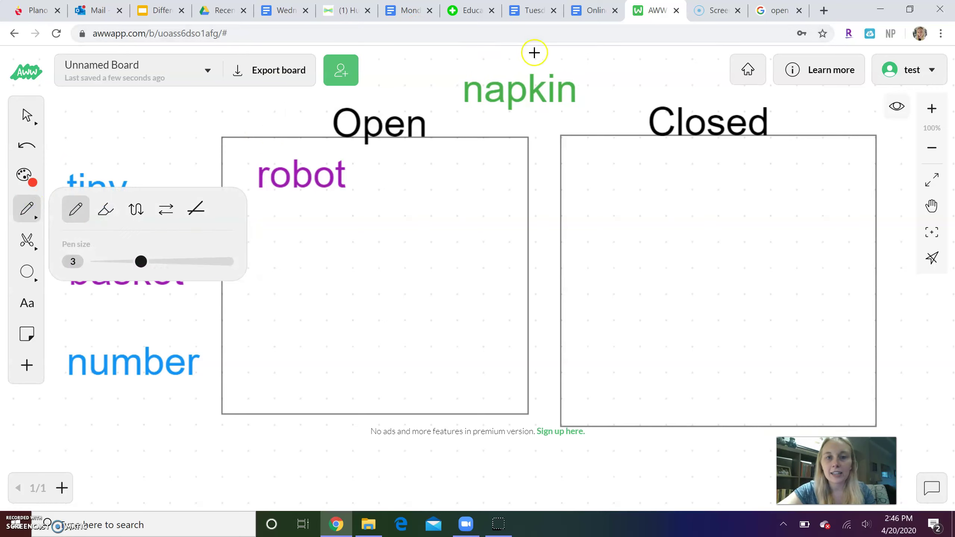
{"action": "left_click_drag", "start_coordinate": [530, 61], "coordinate": [528, 84]}
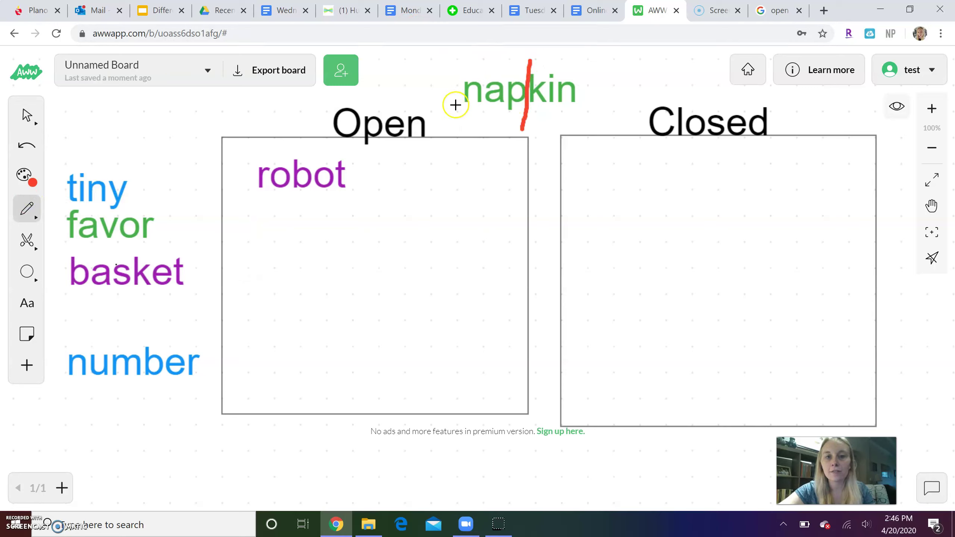
{"action": "left_click_drag", "start_coordinate": [455, 103], "coordinate": [616, 108]}
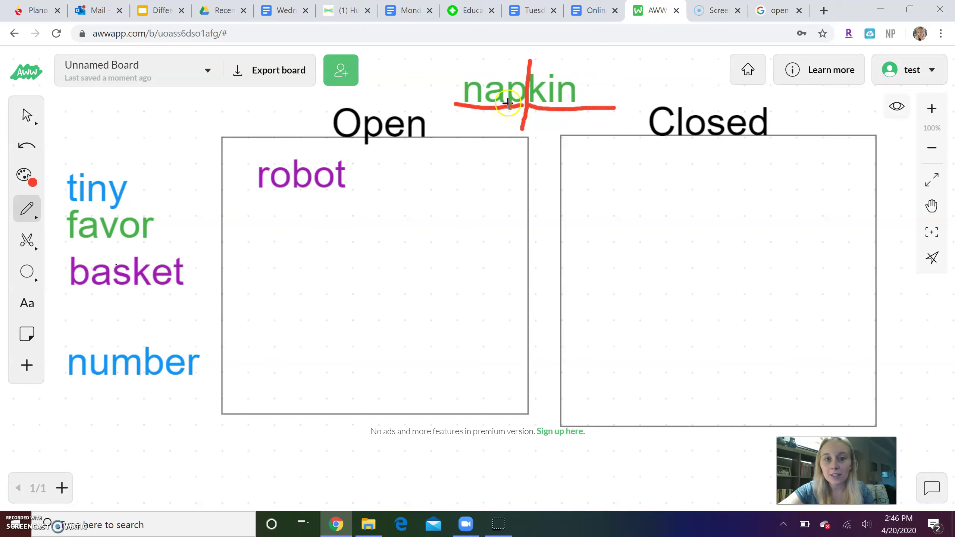
{"action": "left_click_drag", "start_coordinate": [509, 80], "coordinate": [519, 106]}
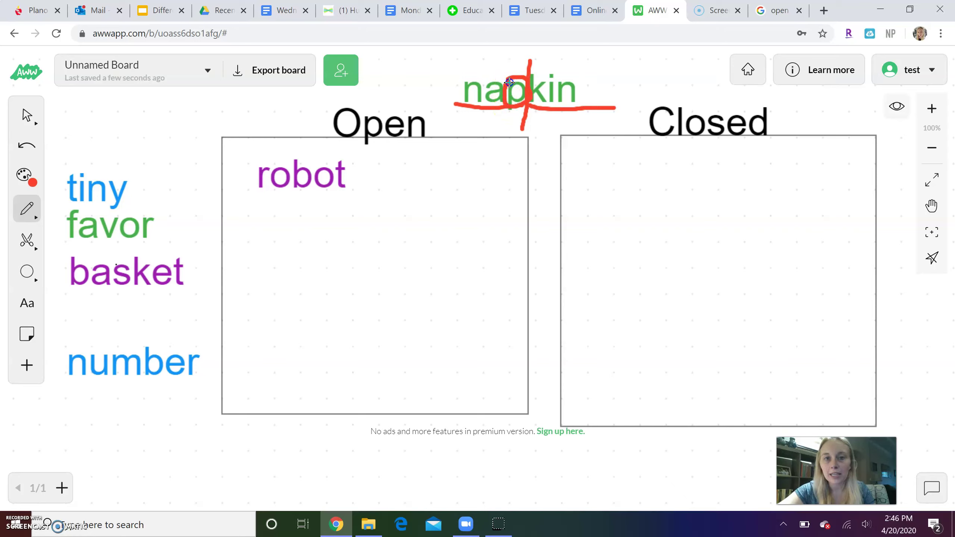
{"action": "left_click", "coordinate": [156, 119]}
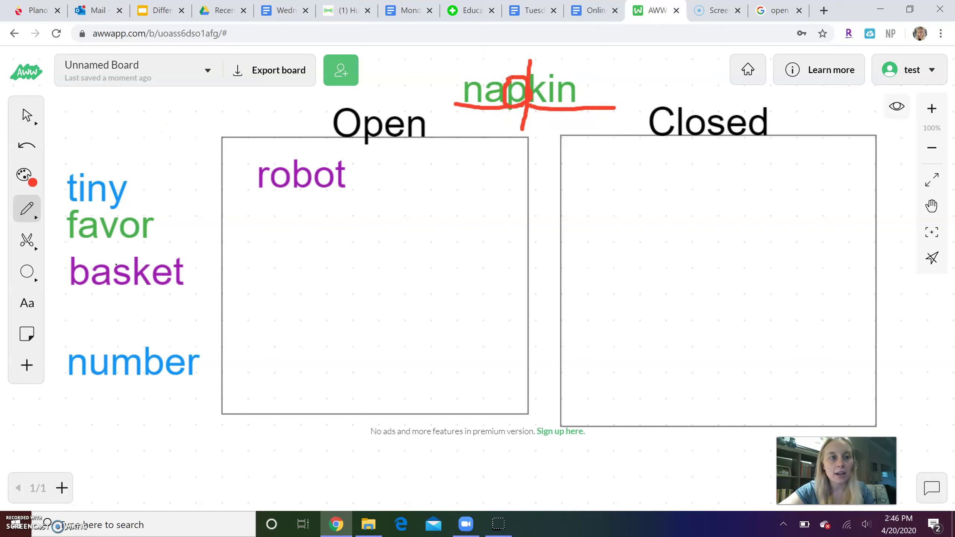
- Undo all the red marks and drag napkin into the Closed box
{"action": "left_click", "coordinate": [21, 147]}
{"action": "left_click", "coordinate": [23, 148]}
{"action": "left_click", "coordinate": [23, 149]}
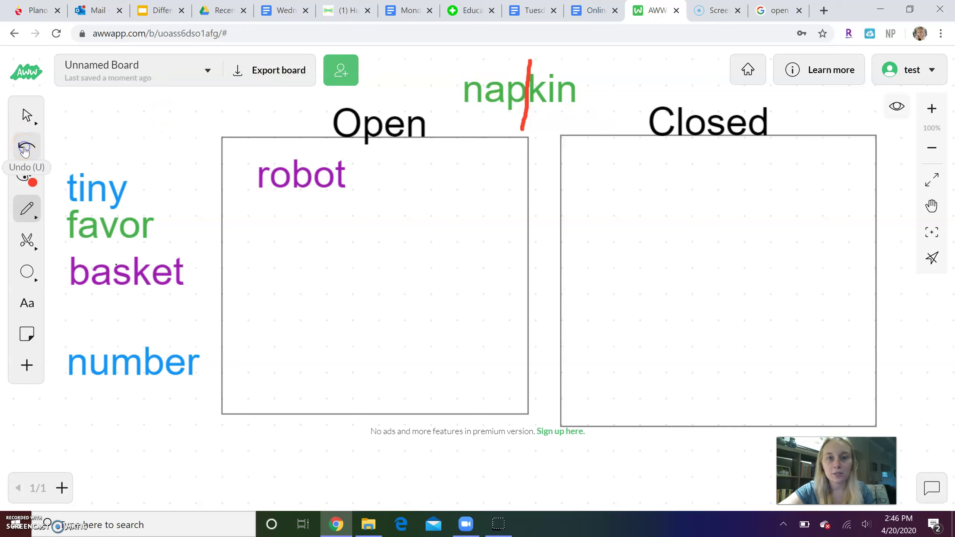
{"action": "left_click", "coordinate": [25, 150]}
{"action": "left_click", "coordinate": [26, 116]}
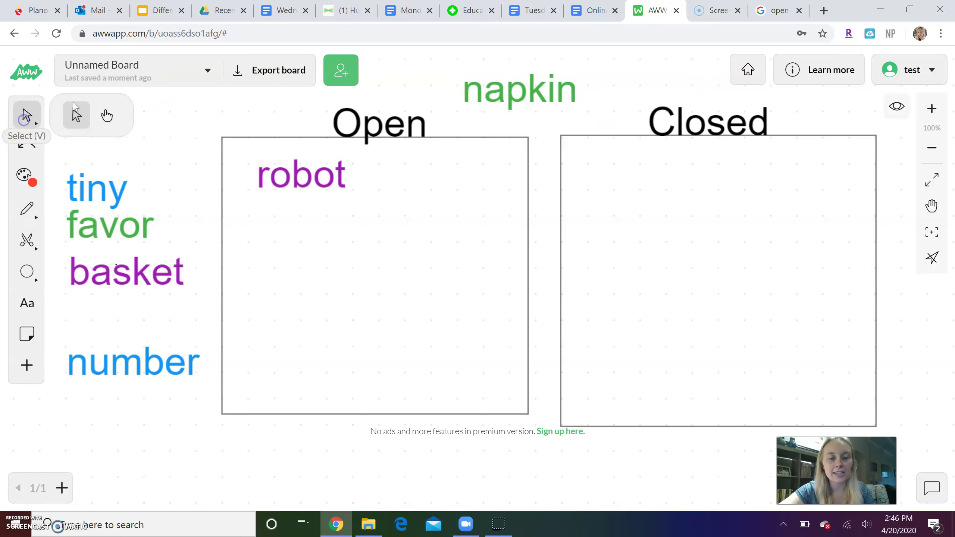
{"action": "left_click", "coordinate": [473, 69]}
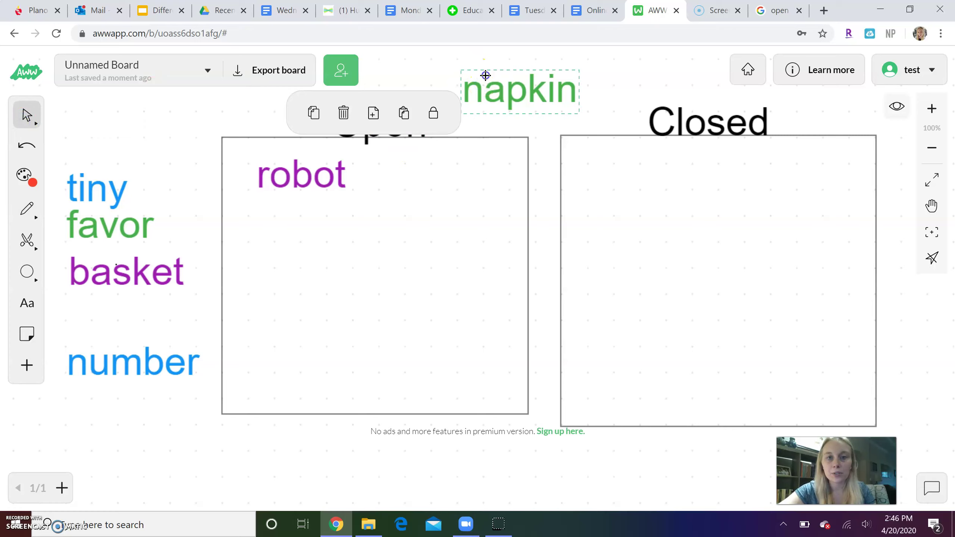
{"action": "left_click_drag", "start_coordinate": [485, 76], "coordinate": [628, 160]}
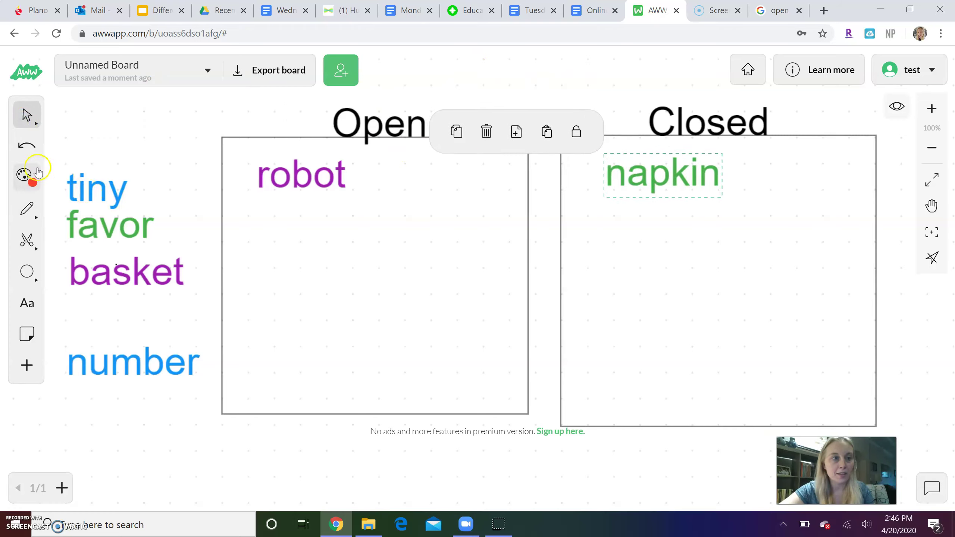
{"action": "left_click", "coordinate": [27, 179]}
- Pull tiny above the boxes and draw a red syllable split on it
{"action": "left_click", "coordinate": [25, 113]}
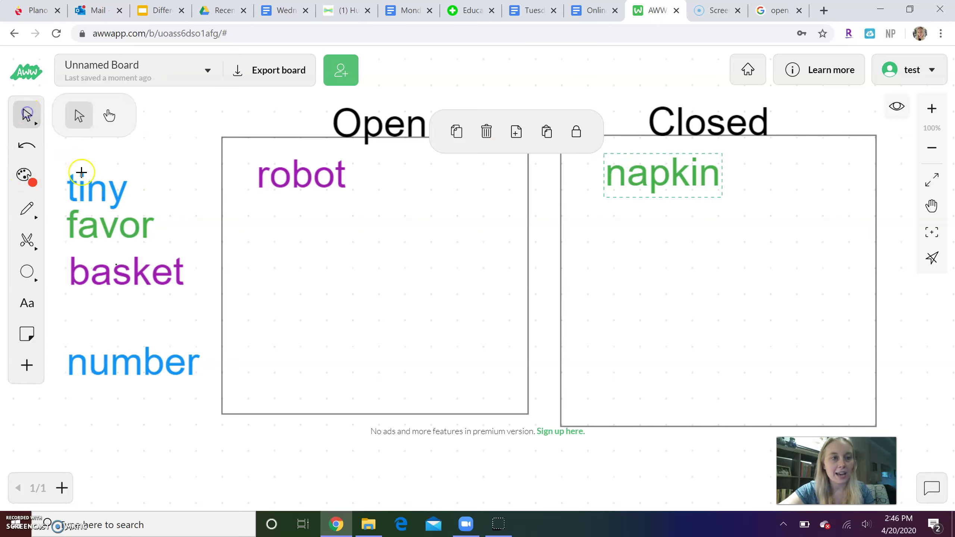
{"action": "left_click", "coordinate": [86, 185]}
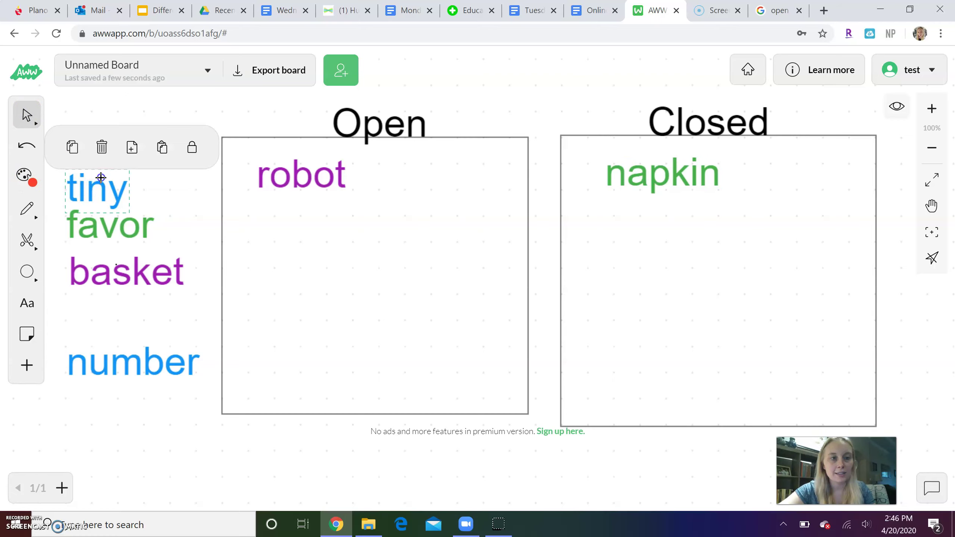
{"action": "left_click_drag", "start_coordinate": [90, 184], "coordinate": [536, 80]}
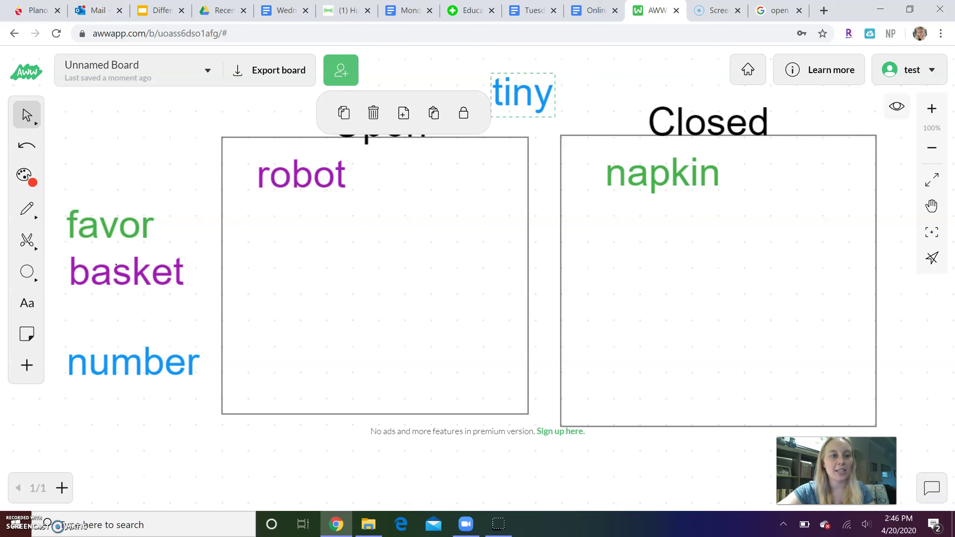
{"action": "left_click", "coordinate": [28, 209]}
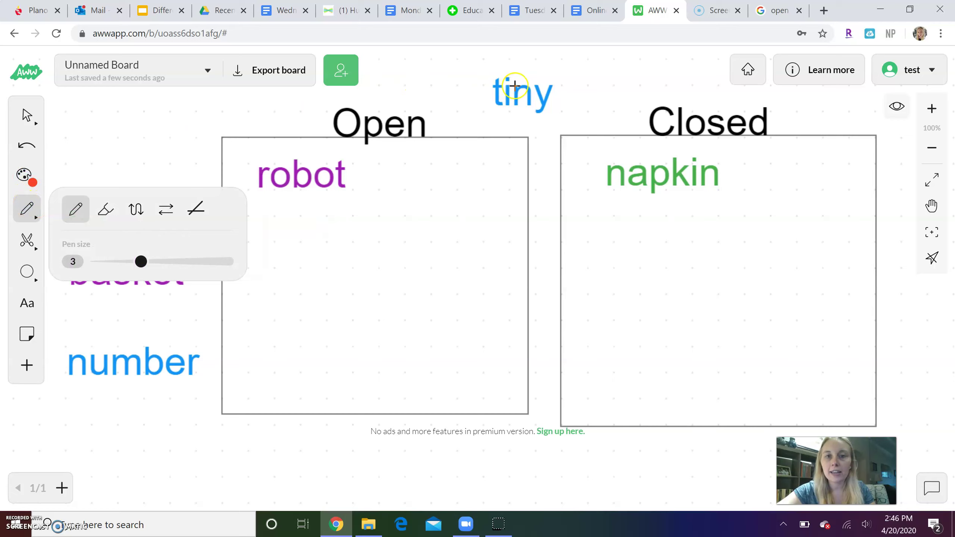
{"action": "left_click_drag", "start_coordinate": [517, 70], "coordinate": [512, 83]}
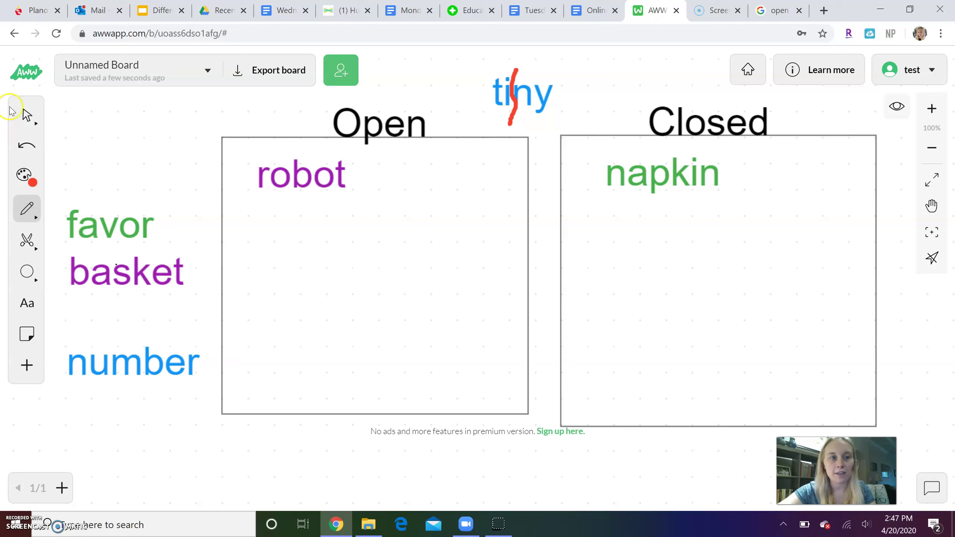
- Undo the red line and place tiny in the Open box beside robot
{"action": "left_click", "coordinate": [25, 147]}
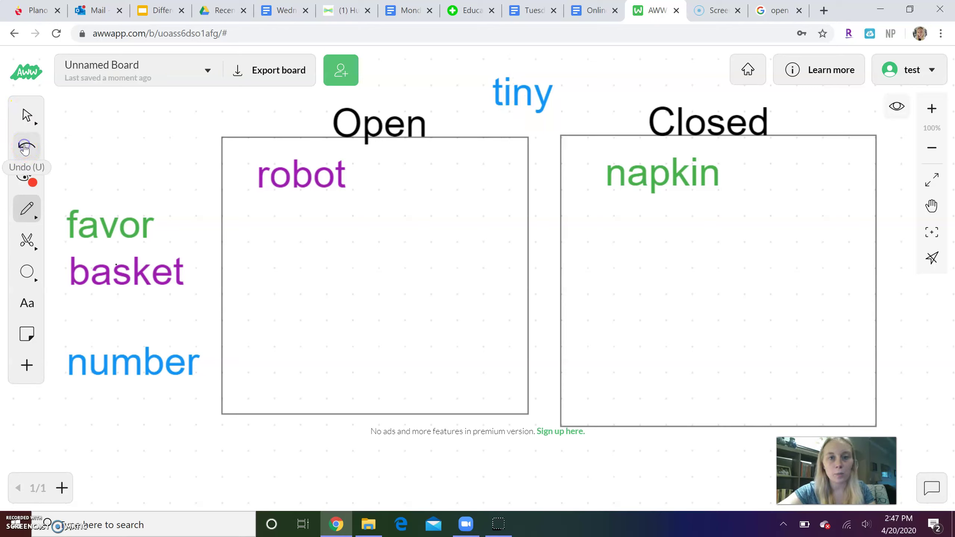
{"action": "left_click", "coordinate": [27, 115]}
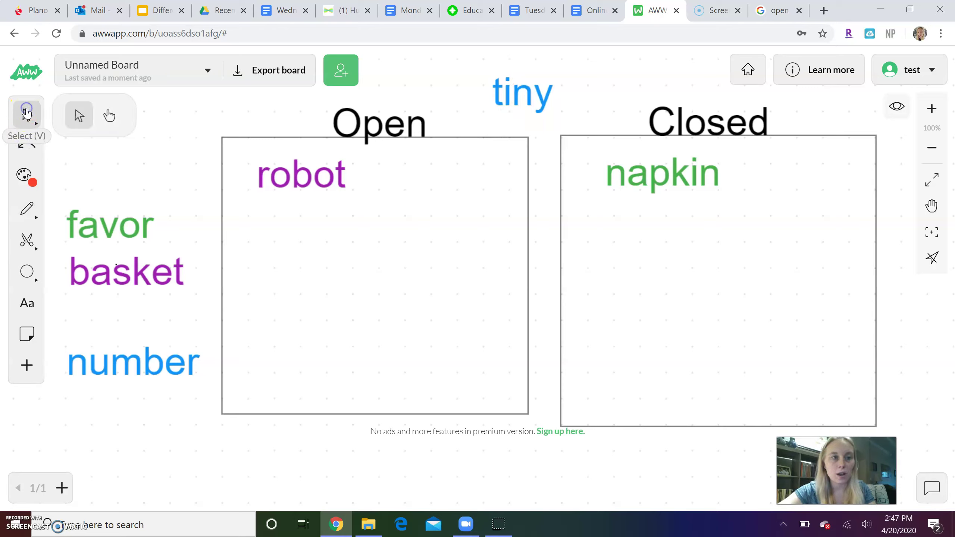
{"action": "left_click", "coordinate": [501, 96]}
{"action": "left_click_drag", "start_coordinate": [500, 110], "coordinate": [419, 196]}
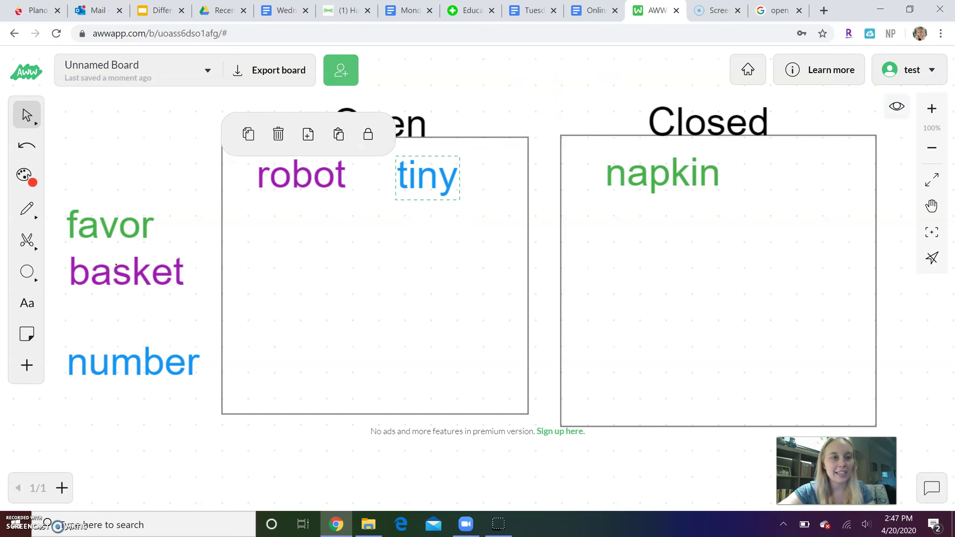
- Move basket to the top of the board and mark its syllables with red lines
{"action": "left_click", "coordinate": [93, 265]}
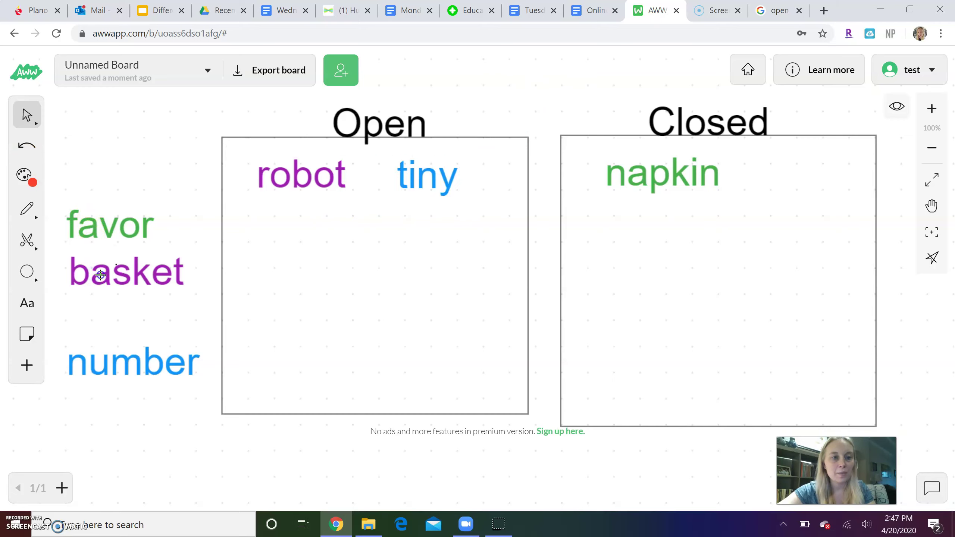
{"action": "left_click", "coordinate": [100, 275]}
{"action": "left_click_drag", "start_coordinate": [100, 288], "coordinate": [511, 101]}
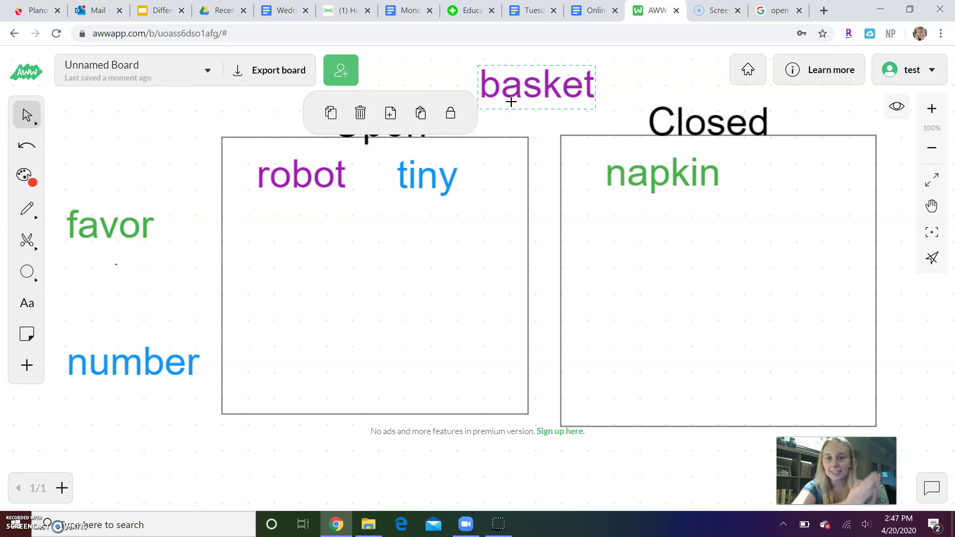
{"action": "left_click", "coordinate": [27, 208]}
{"action": "left_click", "coordinate": [539, 78]}
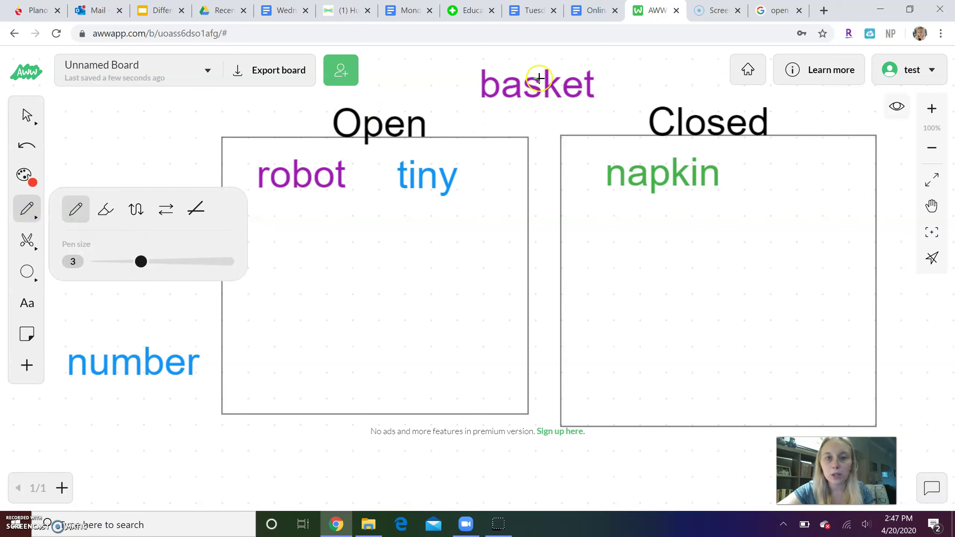
{"action": "left_click_drag", "start_coordinate": [545, 58], "coordinate": [541, 74]}
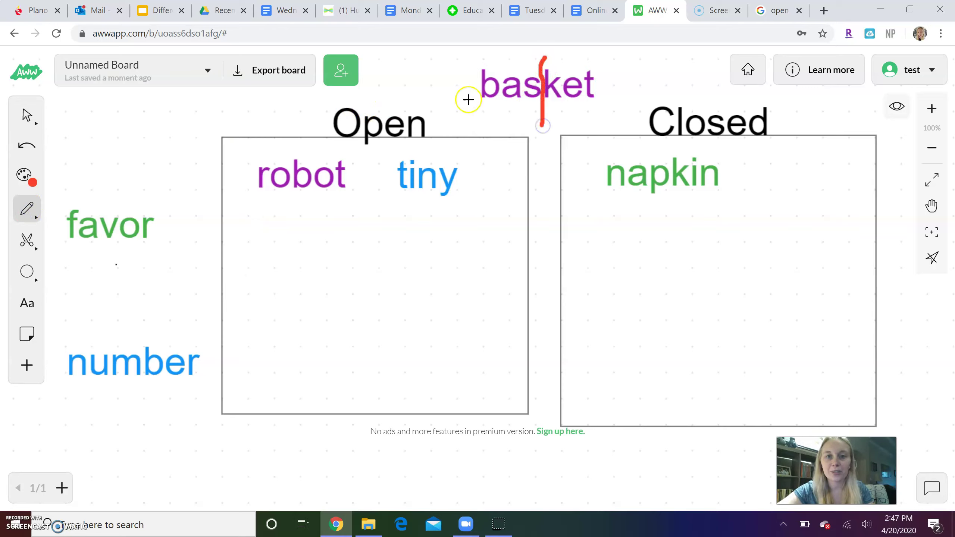
{"action": "left_click_drag", "start_coordinate": [476, 100], "coordinate": [603, 110]}
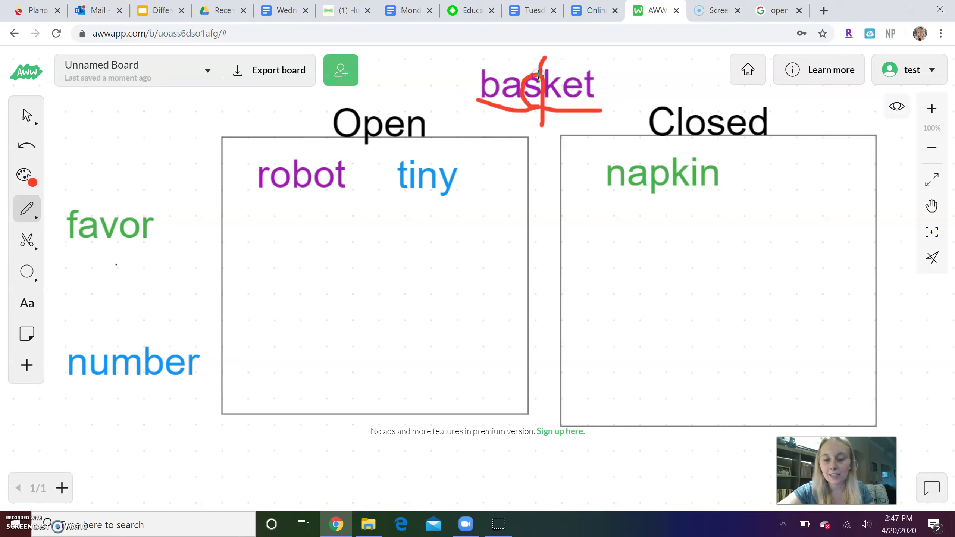
- Undo the red strokes on basket and drag it into the Closed box below napkin
{"action": "left_click", "coordinate": [26, 150]}
{"action": "left_click", "coordinate": [26, 150]}
{"action": "left_click", "coordinate": [26, 151]}
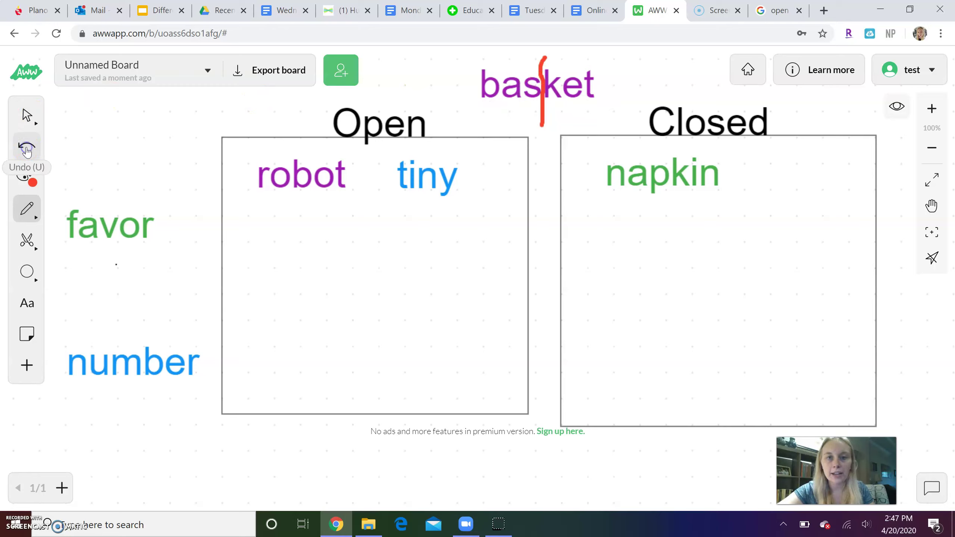
{"action": "left_click", "coordinate": [27, 150]}
{"action": "left_click", "coordinate": [26, 115]}
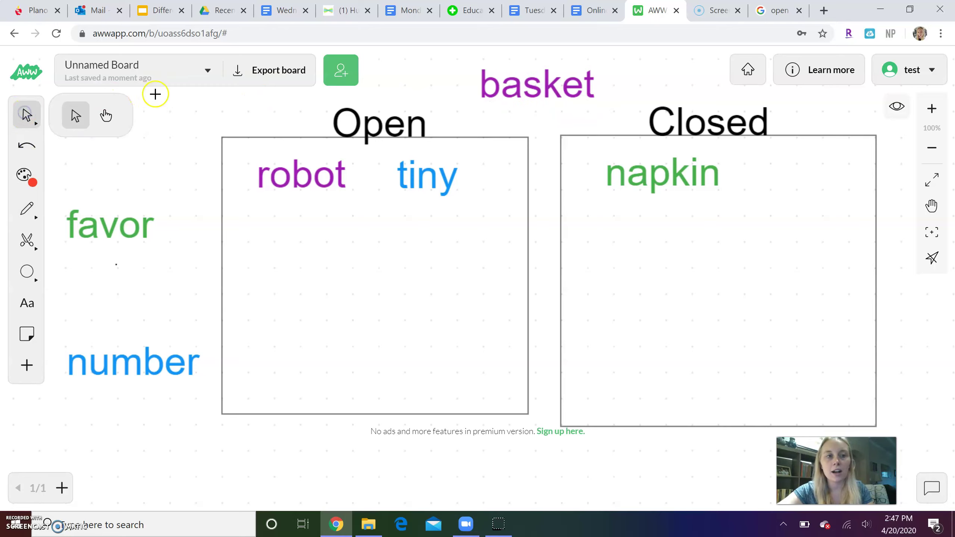
{"action": "left_click", "coordinate": [478, 57]}
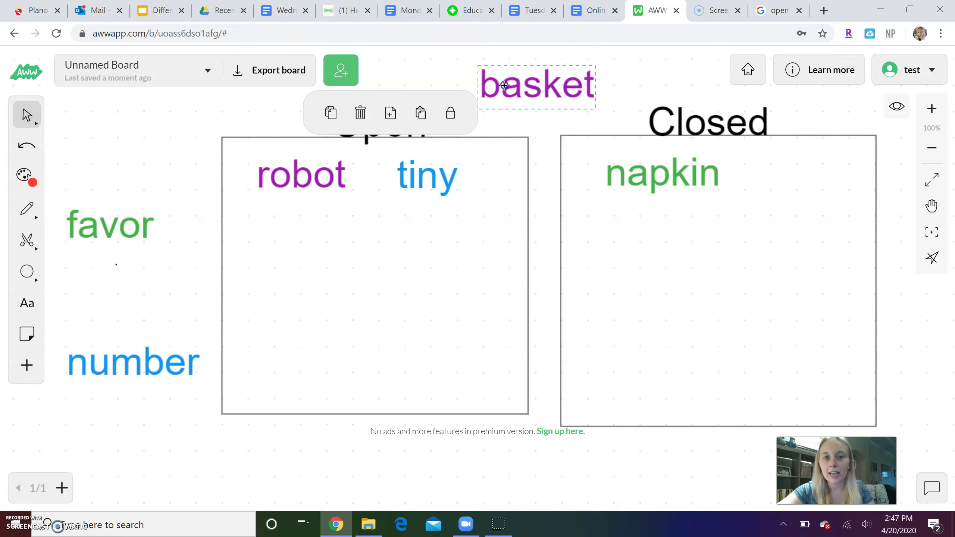
{"action": "left_click_drag", "start_coordinate": [506, 83], "coordinate": [635, 227]}
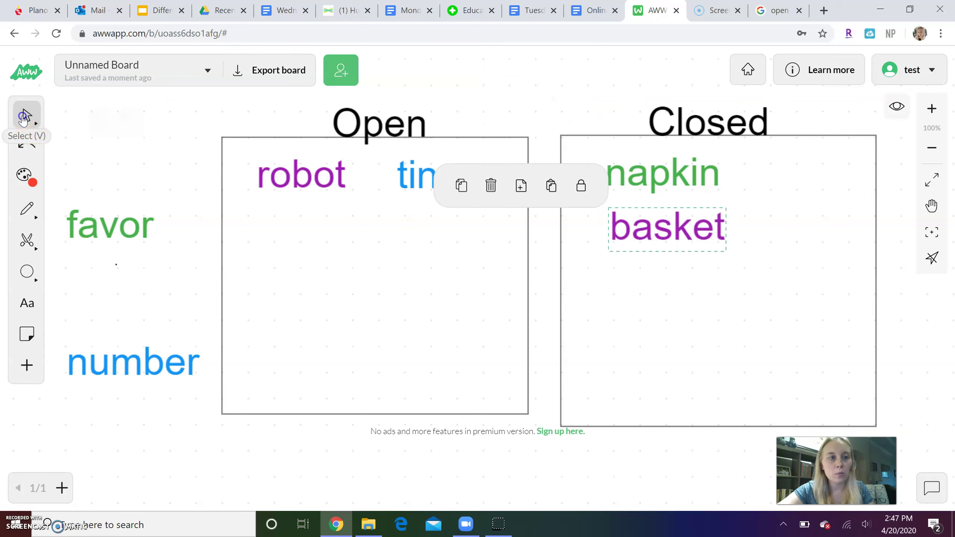
{"action": "left_click", "coordinate": [23, 118]}
- Drag favor to the top of the board, then number beside it above the boxes
{"action": "left_click", "coordinate": [95, 224]}
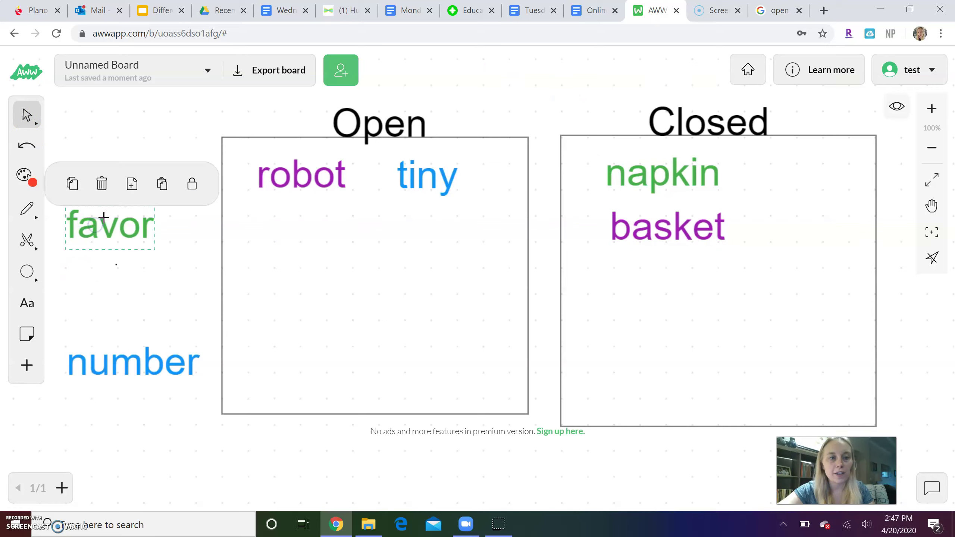
{"action": "left_click_drag", "start_coordinate": [101, 215], "coordinate": [452, 94]}
{"action": "left_click", "coordinate": [97, 359]}
{"action": "left_click", "coordinate": [104, 364]}
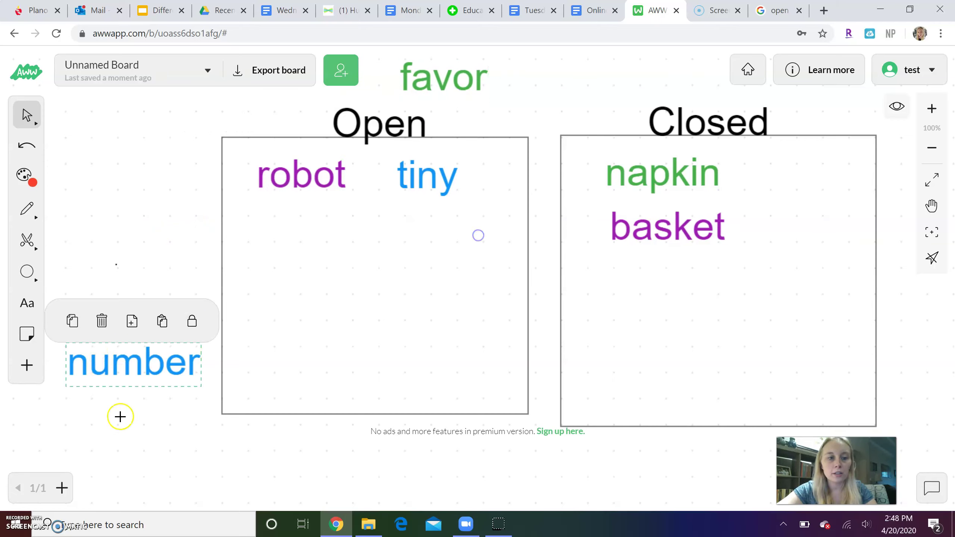
{"action": "left_click", "coordinate": [147, 384]}
{"action": "left_click_drag", "start_coordinate": [149, 380], "coordinate": [602, 100]}
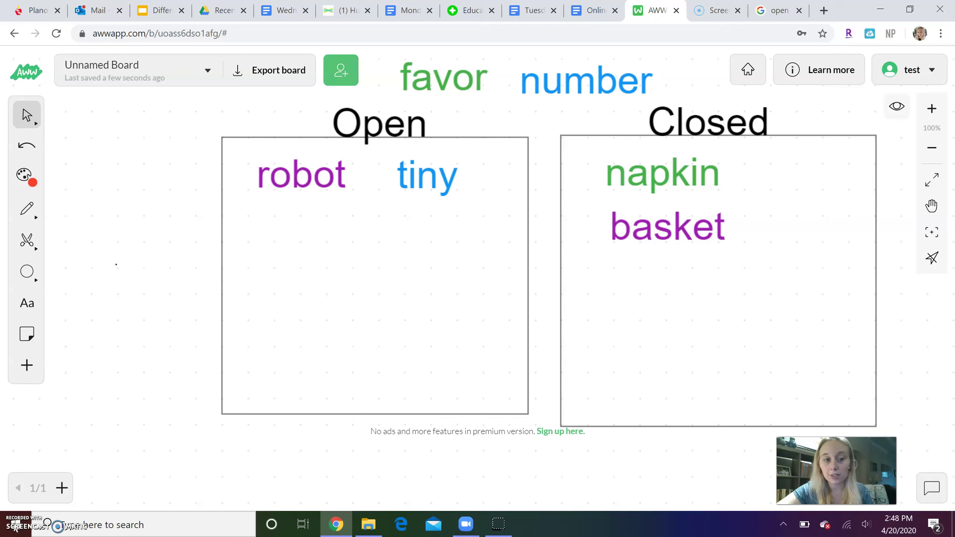
- Drop favor into the Open box under robot and tiny, then undo its red split line
{"action": "left_click", "coordinate": [425, 84]}
{"action": "left_click_drag", "start_coordinate": [422, 94], "coordinate": [352, 265]}
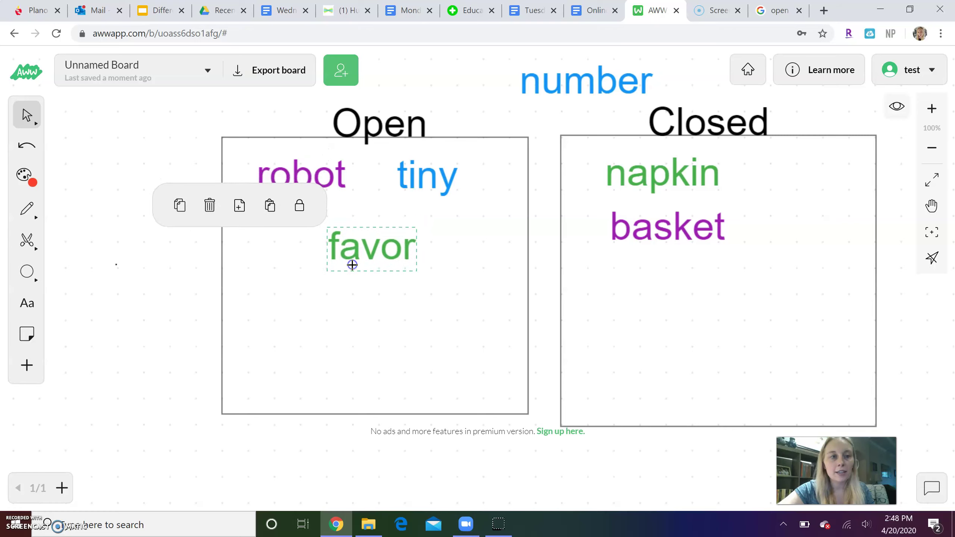
{"action": "left_click", "coordinate": [27, 209]}
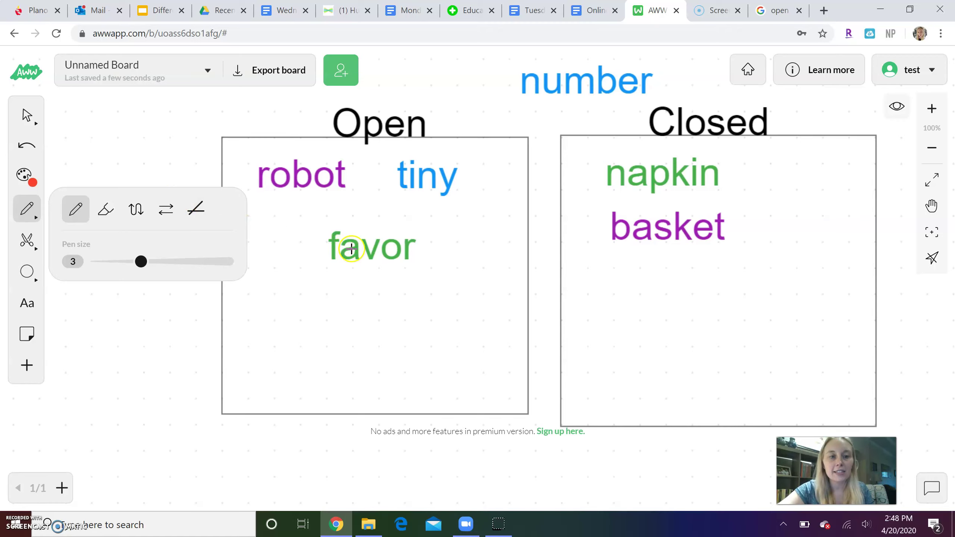
{"action": "left_click", "coordinate": [365, 215]}
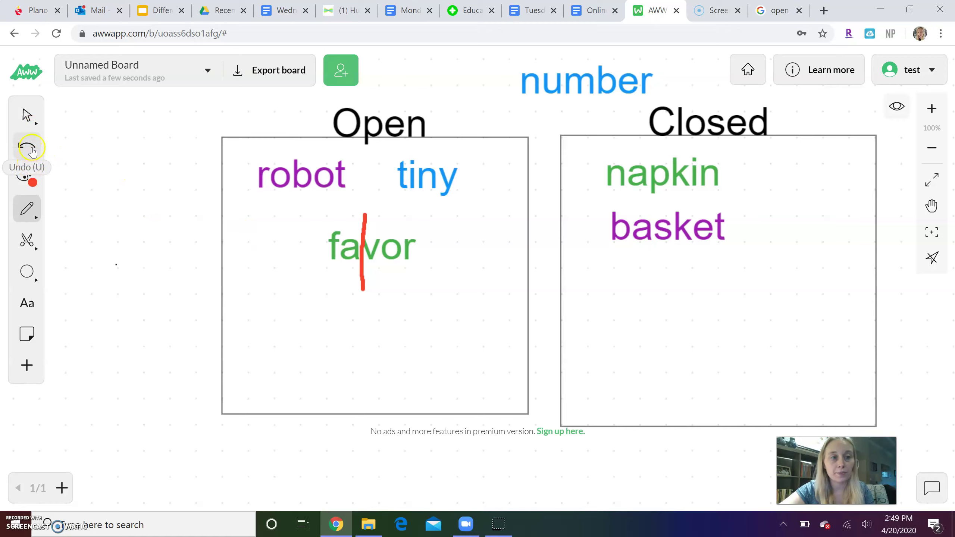
{"action": "left_click", "coordinate": [32, 151]}
{"action": "left_click", "coordinate": [26, 115]}
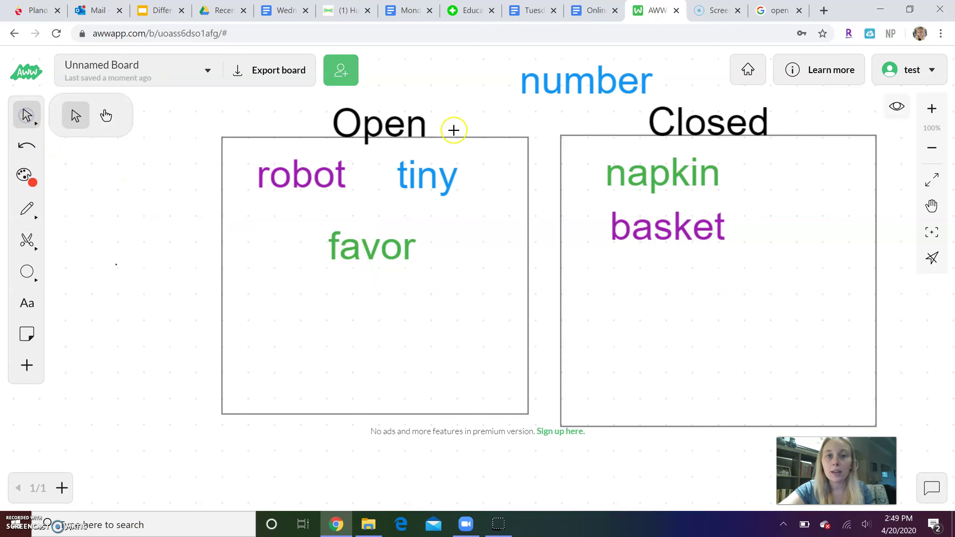
- Move number into the Closed box under basket
{"action": "left_click", "coordinate": [548, 93]}
{"action": "left_click_drag", "start_coordinate": [546, 102], "coordinate": [628, 301]}
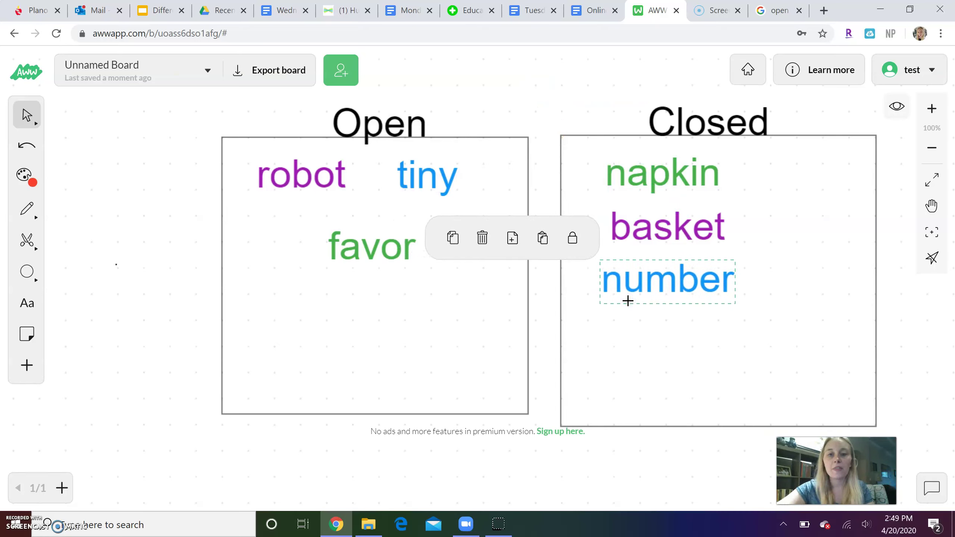
{"action": "left_click", "coordinate": [679, 255]}
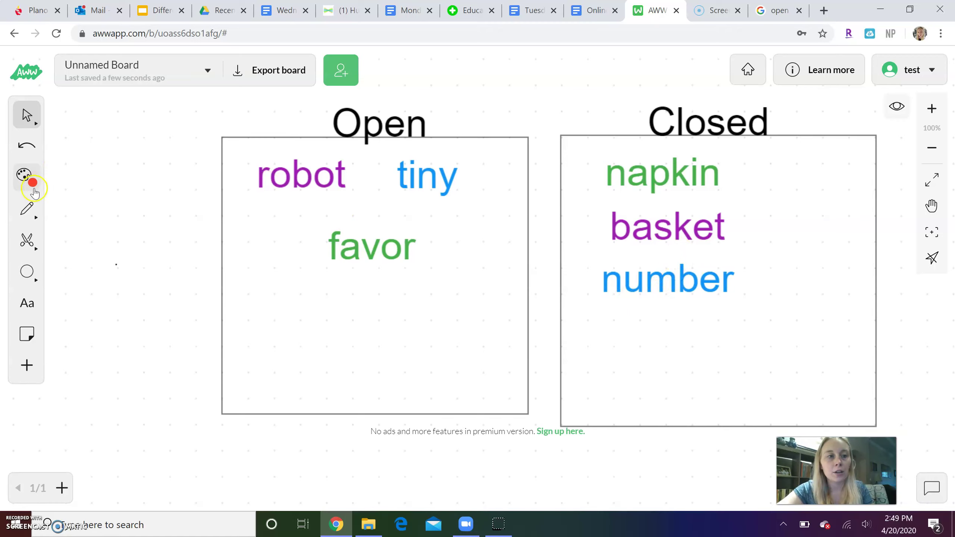
- Split number between num and ber with a red line and start a label above Open
{"action": "left_click", "coordinate": [26, 208]}
{"action": "left_click_drag", "start_coordinate": [674, 256], "coordinate": [676, 281]}
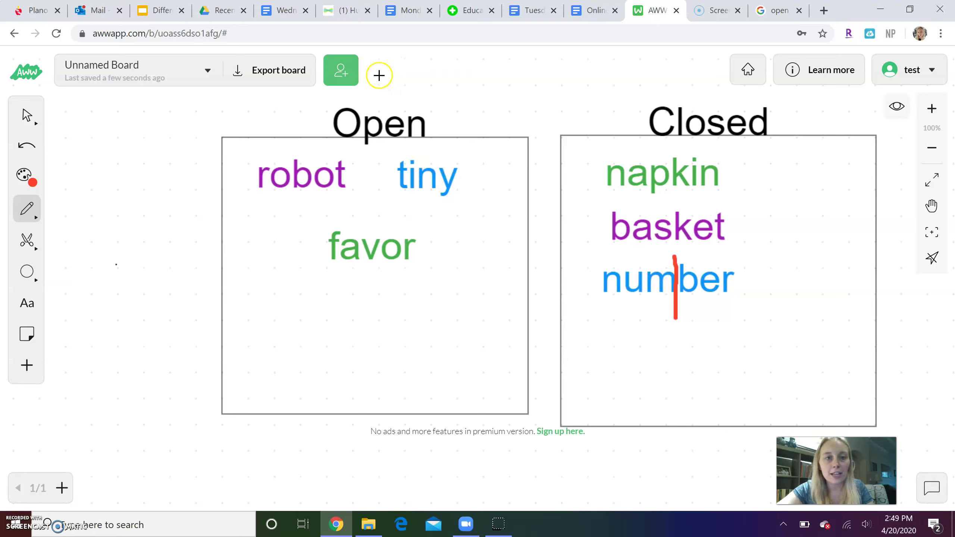
{"action": "mouse_move", "coordinate": [378, 73]}
{"action": "left_mouse_down"}
{"action": "mouse_move", "coordinate": [384, 90]}
{"action": "mouse_move", "coordinate": [424, 91]}
{"action": "left_mouse_up"}
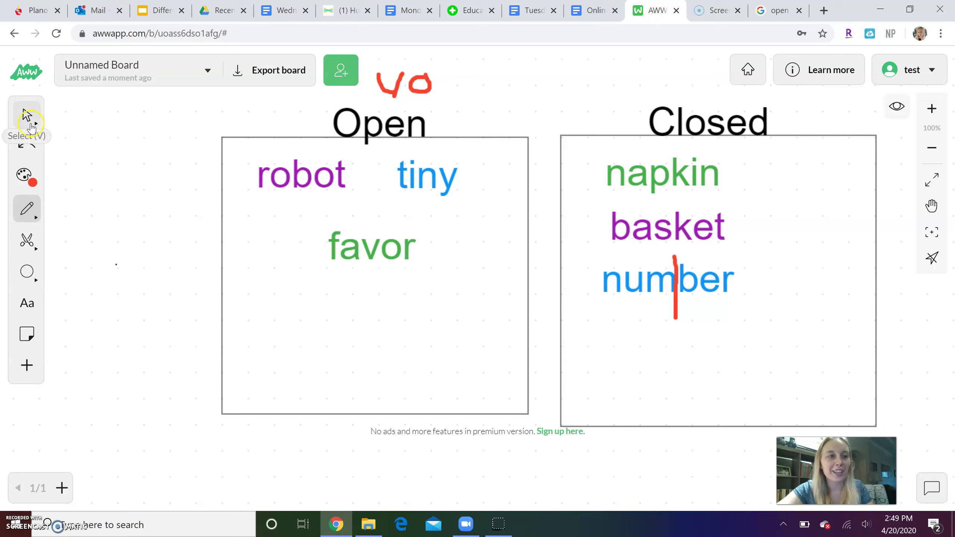
- Undo the two stray strokes above Open and handwrite 'Vowel' in red below favor
{"action": "left_click", "coordinate": [23, 146]}
{"action": "left_click", "coordinate": [23, 146]}
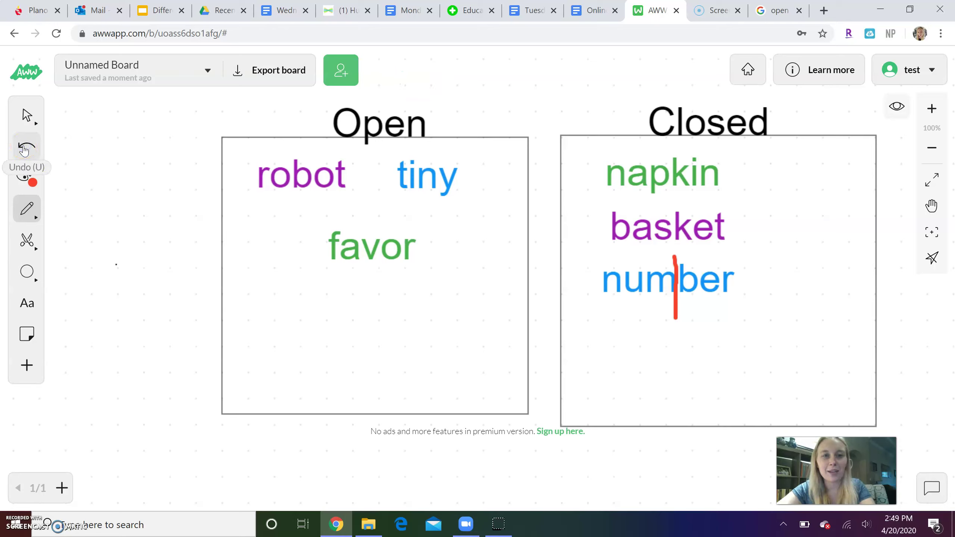
{"action": "mouse_move", "coordinate": [233, 280]}
{"action": "left_mouse_down"}
{"action": "mouse_move", "coordinate": [300, 289]}
{"action": "mouse_move", "coordinate": [307, 283]}
{"action": "left_mouse_up"}
{"action": "mouse_move", "coordinate": [339, 296]}
{"action": "left_mouse_down"}
{"action": "mouse_move", "coordinate": [319, 301]}
{"action": "mouse_move", "coordinate": [326, 292]}
{"action": "mouse_move", "coordinate": [398, 328]}
{"action": "mouse_move", "coordinate": [414, 284]}
{"action": "left_mouse_up"}
{"action": "mouse_move", "coordinate": [421, 298]}
{"action": "left_mouse_down"}
{"action": "mouse_move", "coordinate": [442, 298]}
{"action": "mouse_move", "coordinate": [475, 323]}
{"action": "left_mouse_up"}
{"action": "left_click_drag", "start_coordinate": [488, 263], "coordinate": [490, 354]}
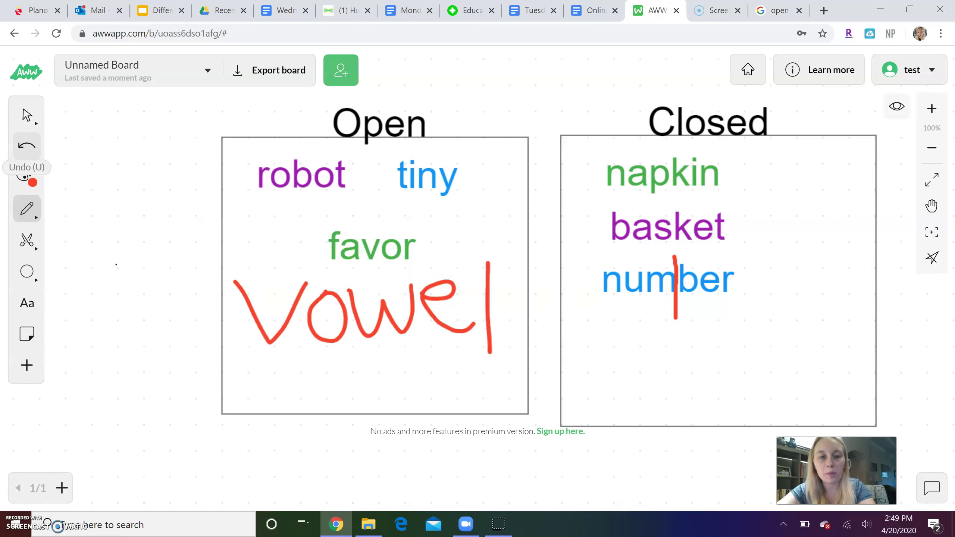
- Handwrite the 'Consonant' label in red under number in the Closed box
{"action": "mouse_move", "coordinate": [605, 311]}
{"action": "left_mouse_down"}
{"action": "mouse_move", "coordinate": [576, 331]}
{"action": "mouse_move", "coordinate": [605, 352]}
{"action": "left_mouse_up"}
{"action": "left_click_drag", "start_coordinate": [626, 320], "coordinate": [626, 320]}
{"action": "mouse_move", "coordinate": [656, 316]}
{"action": "left_mouse_down"}
{"action": "mouse_move", "coordinate": [649, 338]}
{"action": "mouse_move", "coordinate": [669, 369]}
{"action": "left_mouse_up"}
{"action": "mouse_move", "coordinate": [720, 321]}
{"action": "left_mouse_down"}
{"action": "mouse_move", "coordinate": [696, 354]}
{"action": "mouse_move", "coordinate": [677, 348]}
{"action": "left_mouse_up"}
{"action": "mouse_move", "coordinate": [737, 331]}
{"action": "left_mouse_down"}
{"action": "mouse_move", "coordinate": [724, 365]}
{"action": "mouse_move", "coordinate": [739, 333]}
{"action": "left_mouse_up"}
{"action": "mouse_move", "coordinate": [758, 332]}
{"action": "left_mouse_down"}
{"action": "mouse_move", "coordinate": [760, 363]}
{"action": "mouse_move", "coordinate": [778, 387]}
{"action": "mouse_move", "coordinate": [825, 350]}
{"action": "mouse_move", "coordinate": [822, 374]}
{"action": "left_mouse_up"}
{"action": "mouse_move", "coordinate": [835, 354]}
{"action": "left_mouse_down"}
{"action": "mouse_move", "coordinate": [832, 380]}
{"action": "mouse_move", "coordinate": [853, 401]}
{"action": "left_mouse_up"}
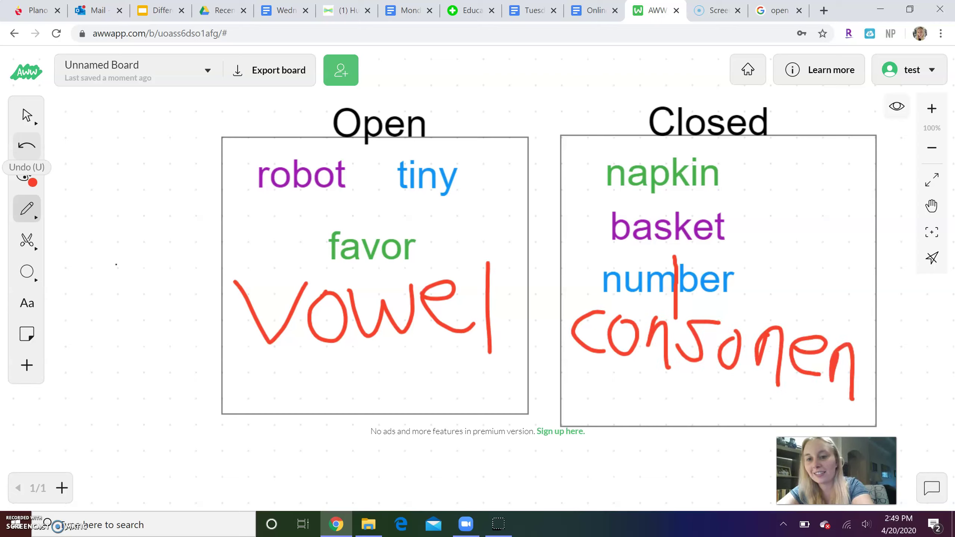
{"action": "left_click_drag", "start_coordinate": [889, 331], "coordinate": [862, 407]}
{"action": "left_click_drag", "start_coordinate": [854, 363], "coordinate": [888, 392]}
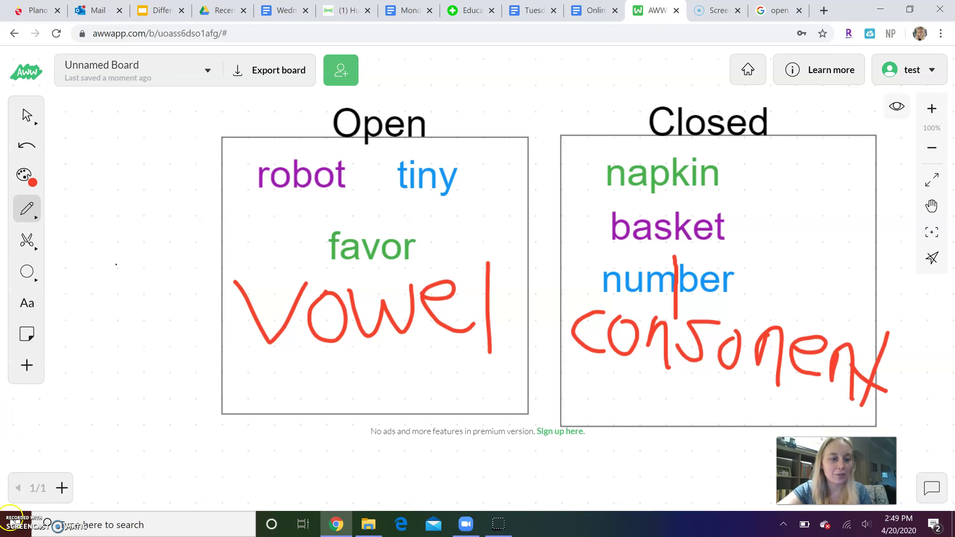
{"action": "left_click", "coordinate": [13, 526]}
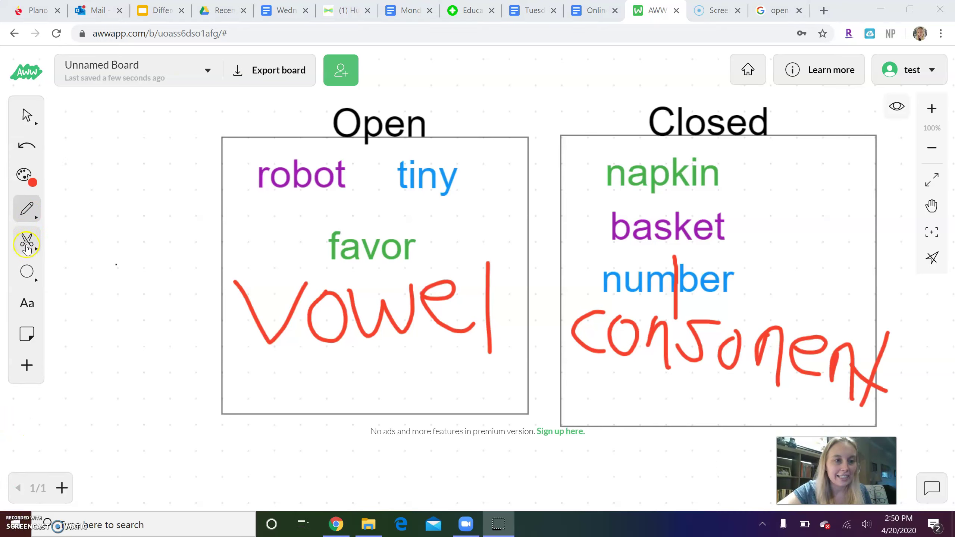
- Erase the misspelled letters after 'conson' in the Closed-box label
{"action": "left_click", "coordinate": [27, 240]}
{"action": "left_click", "coordinate": [73, 241]}
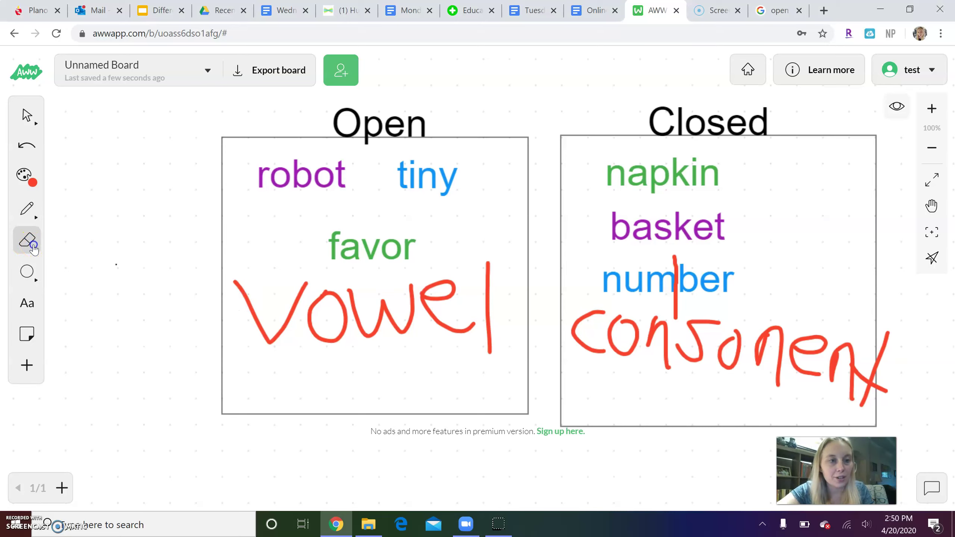
{"action": "left_click", "coordinate": [33, 247]}
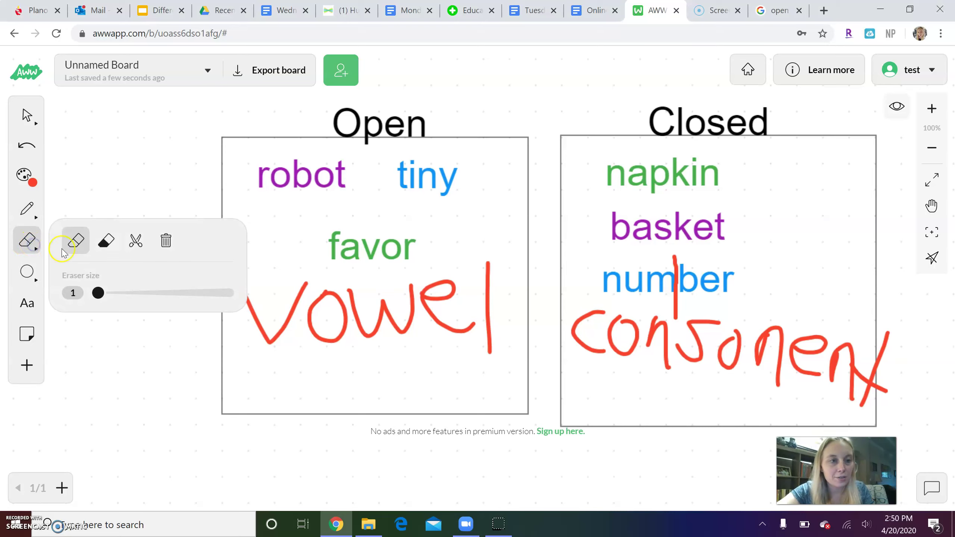
{"action": "left_click", "coordinate": [114, 293]}
{"action": "left_click_drag", "start_coordinate": [797, 372], "coordinate": [796, 341]}
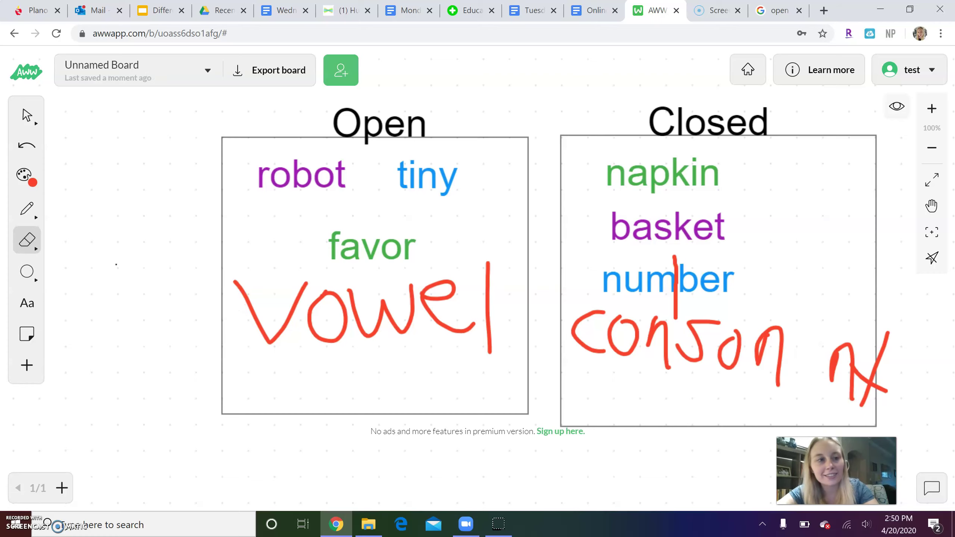
- Rewrite the ending with the red pen so the label reads 'consonant'
{"action": "left_click", "coordinate": [27, 208]}
{"action": "left_click", "coordinate": [24, 175]}
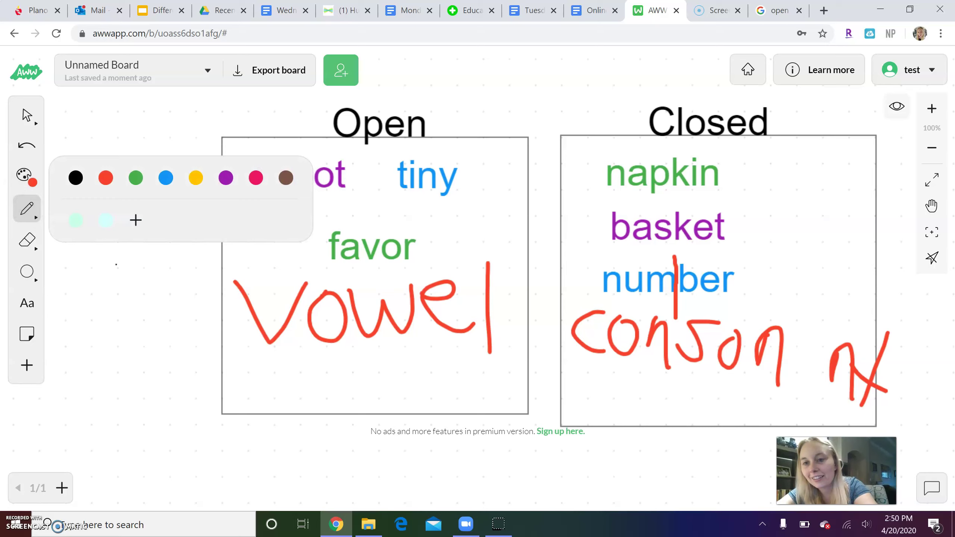
{"action": "mouse_move", "coordinate": [820, 326]}
{"action": "left_mouse_down"}
{"action": "mouse_move", "coordinate": [786, 345]}
{"action": "mouse_move", "coordinate": [823, 380]}
{"action": "left_mouse_up"}
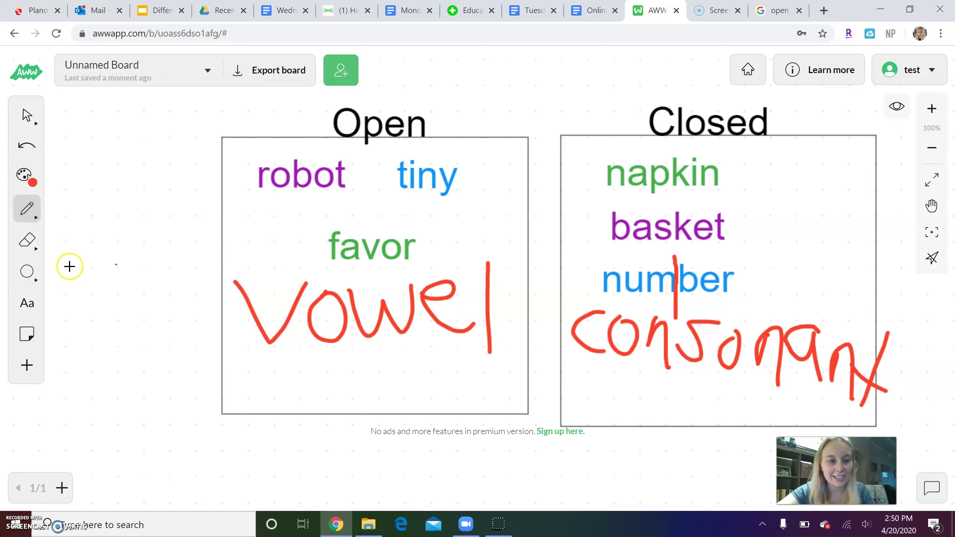
{"action": "left_click", "coordinate": [17, 524]}
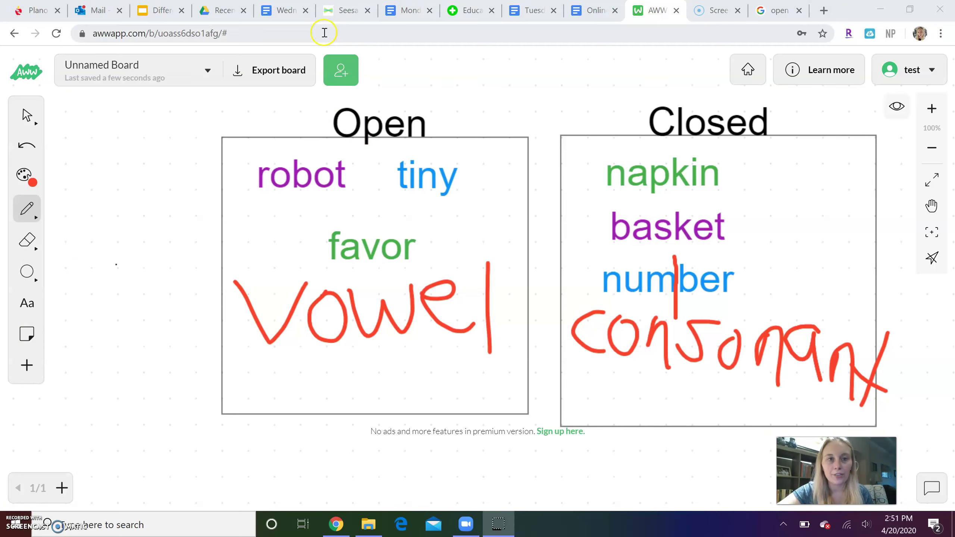
- Switch to the Seesaw tab showing copper split into cop and per
{"action": "left_click", "coordinate": [338, 10]}
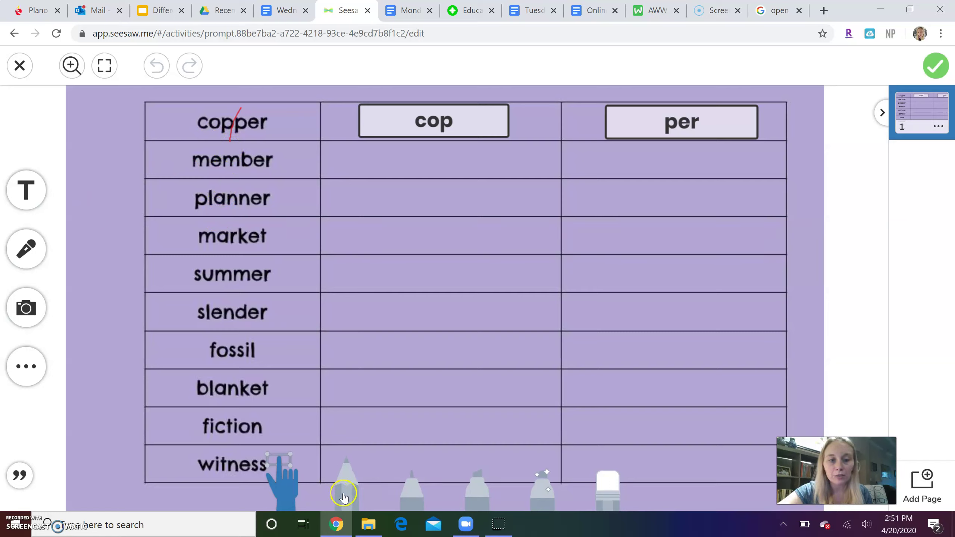
- Switch to freehand drawing in red to mark the split in member between mem and ber
{"action": "left_click", "coordinate": [345, 496]}
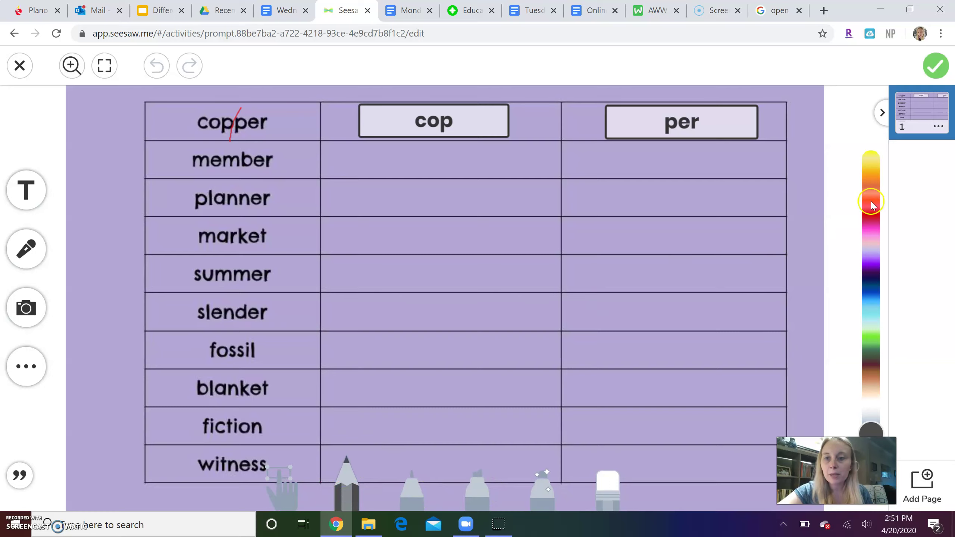
{"action": "left_click", "coordinate": [871, 212]}
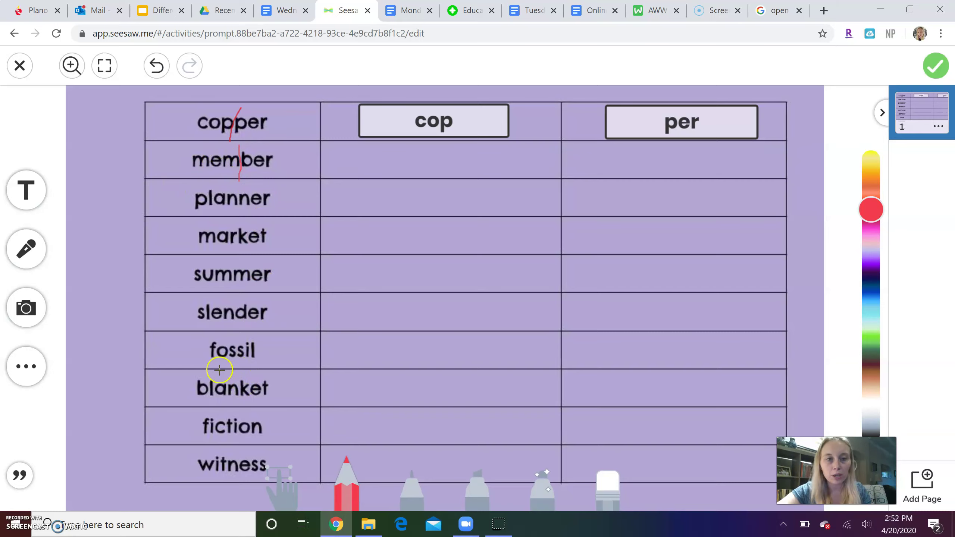
- Add a 'mem' text label and place it in the member row under cop
{"action": "left_click", "coordinate": [33, 205]}
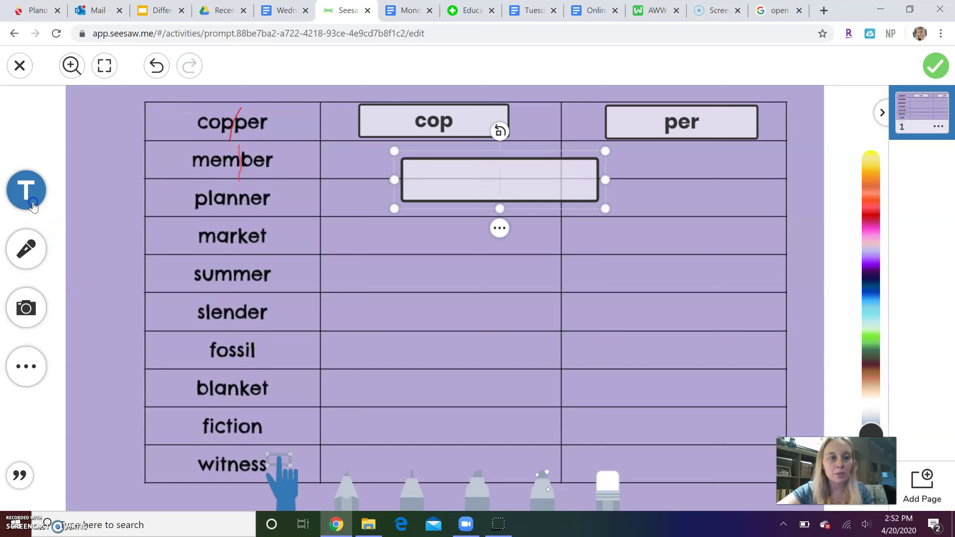
{"action": "left_click_drag", "start_coordinate": [207, 145], "coordinate": [232, 156]}
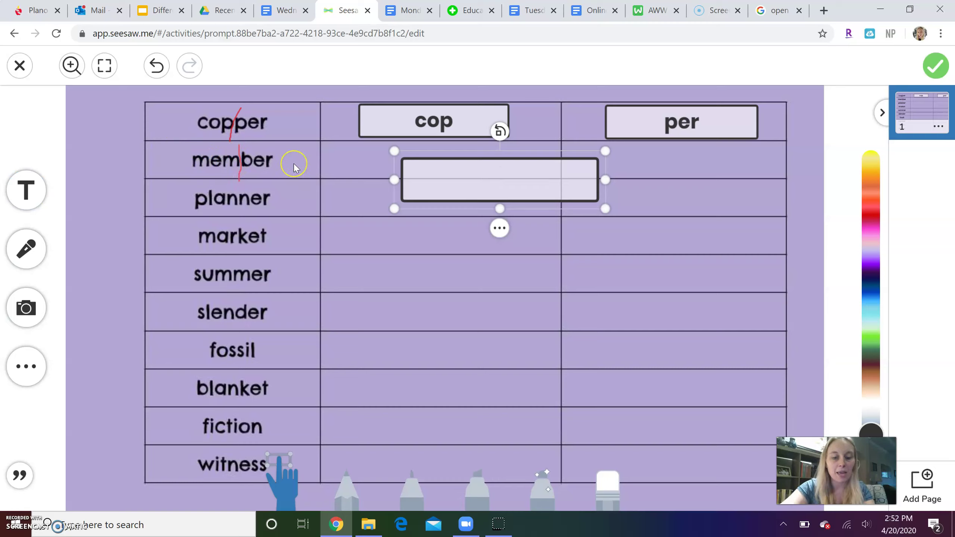
{"action": "type", "text": "mem"}
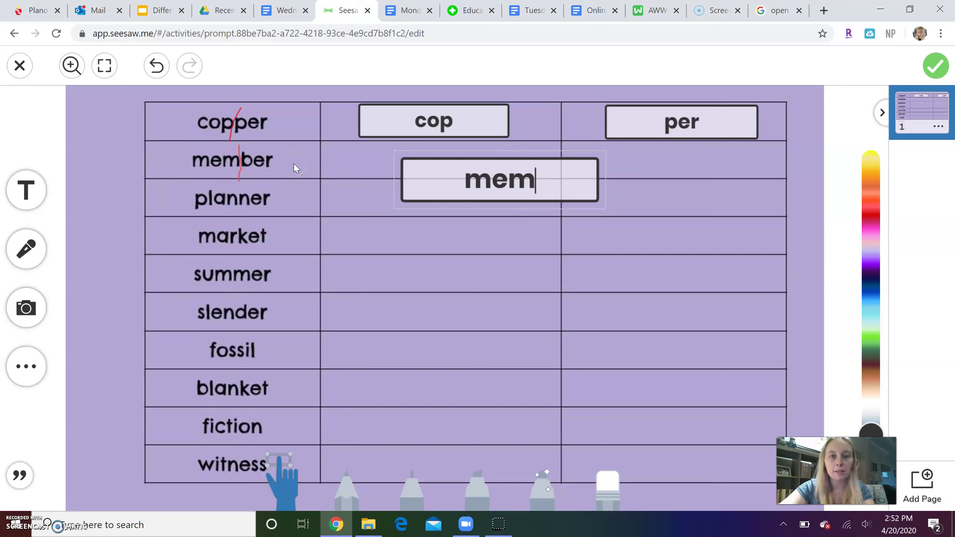
{"action": "left_click", "coordinate": [431, 189]}
{"action": "left_click", "coordinate": [395, 214]}
{"action": "left_click_drag", "start_coordinate": [395, 209], "coordinate": [370, 155]}
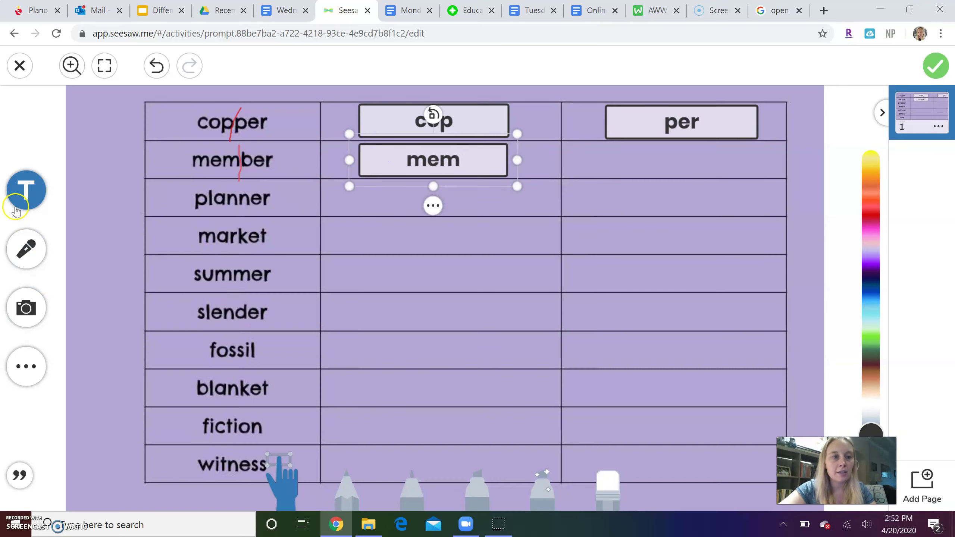
- Add a 'ber' text label and resize it for the member row under per
{"action": "left_click", "coordinate": [15, 183]}
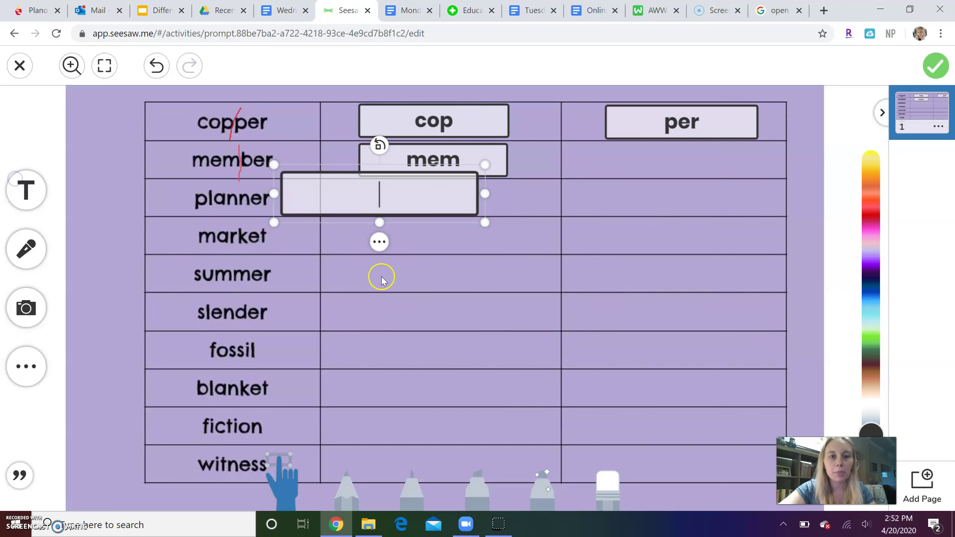
{"action": "type", "text": "ber"}
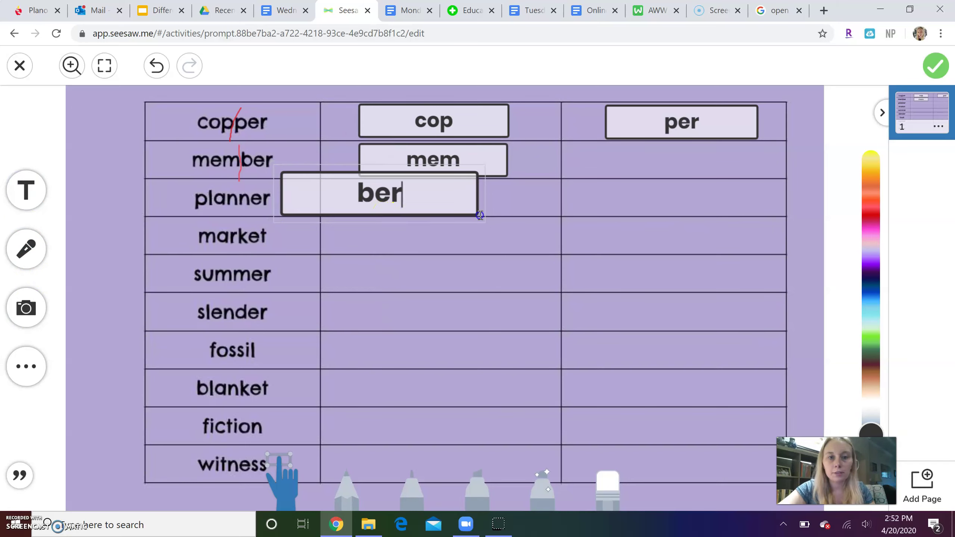
{"action": "left_click_drag", "start_coordinate": [487, 226], "coordinate": [744, 166]}
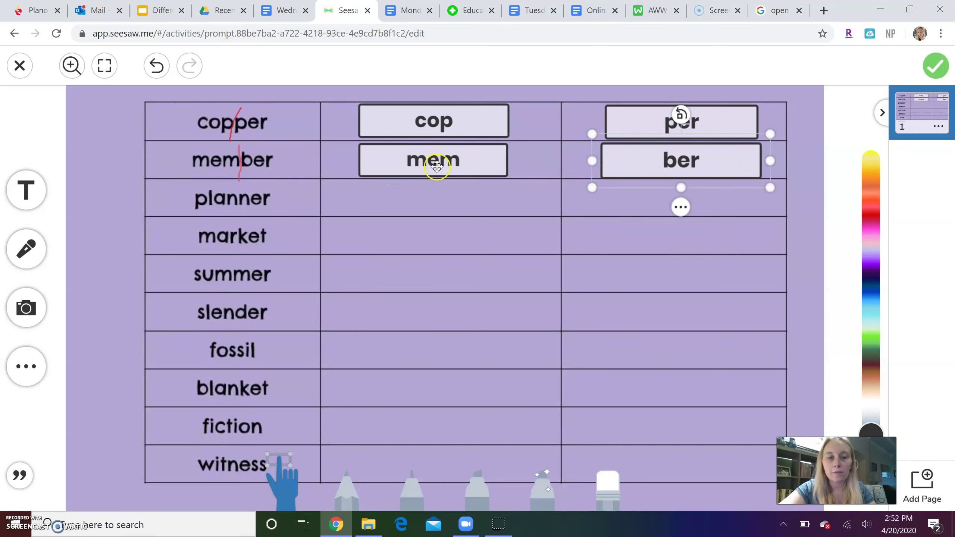